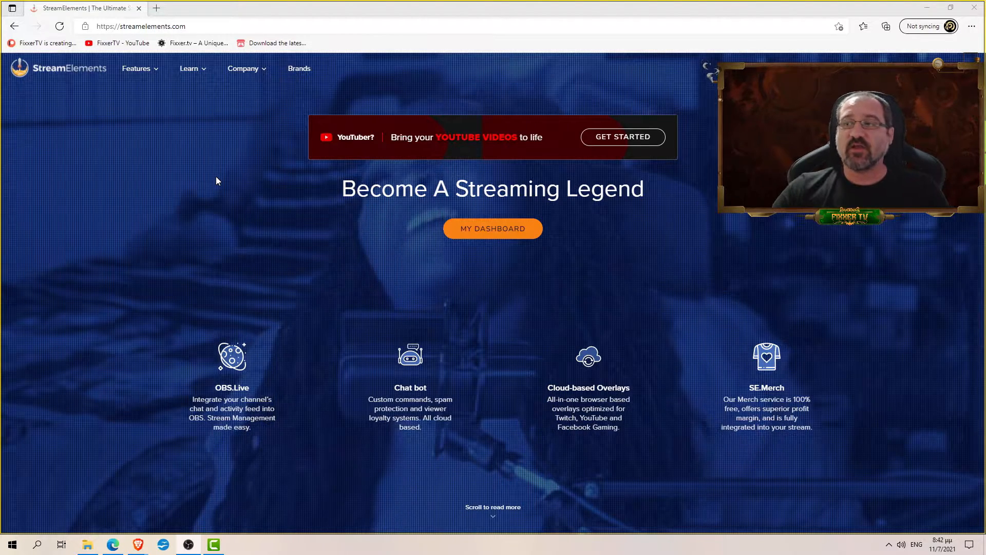
# - Open the StreamElements dashboard and activate the chatbot in the welcome setup
pyautogui.click(493, 237)
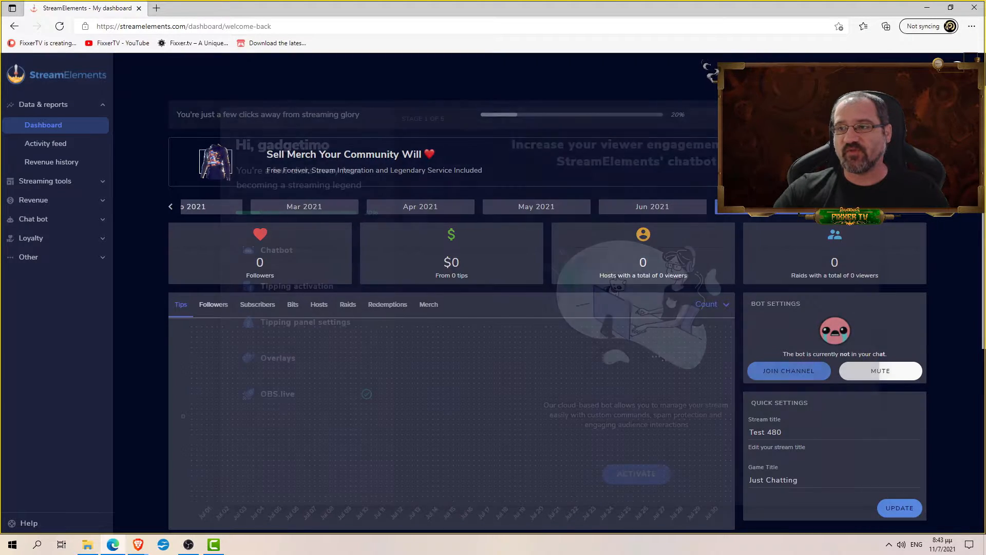
pyautogui.click(642, 485)
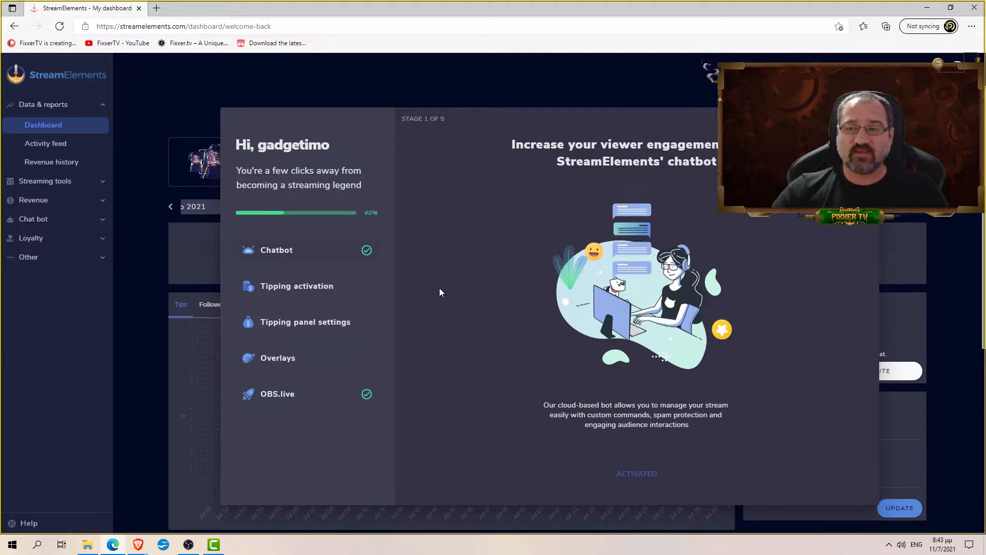
# - Review the tipping activation, tipping panel settings and overlays stages of the welcome setup
pyautogui.click(311, 294)
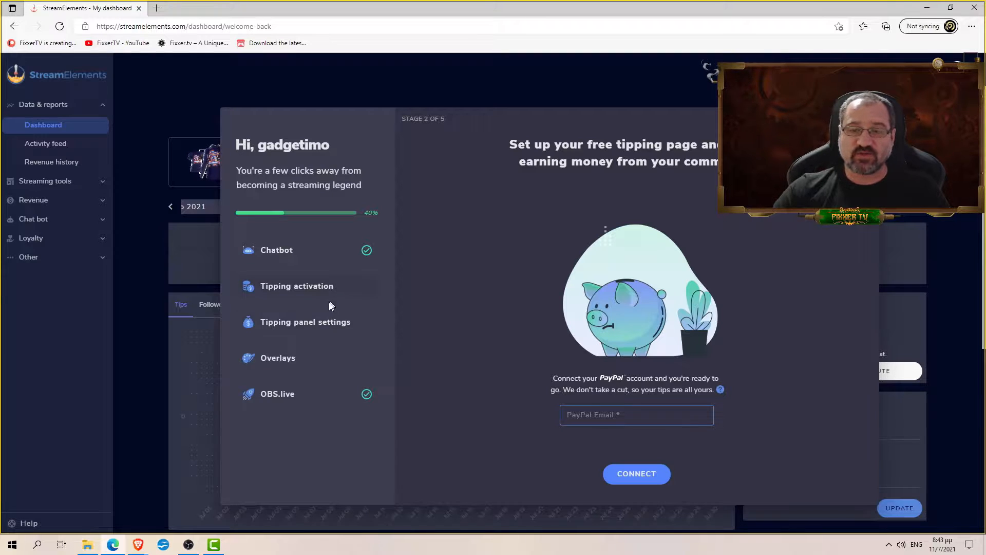
pyautogui.click(306, 339)
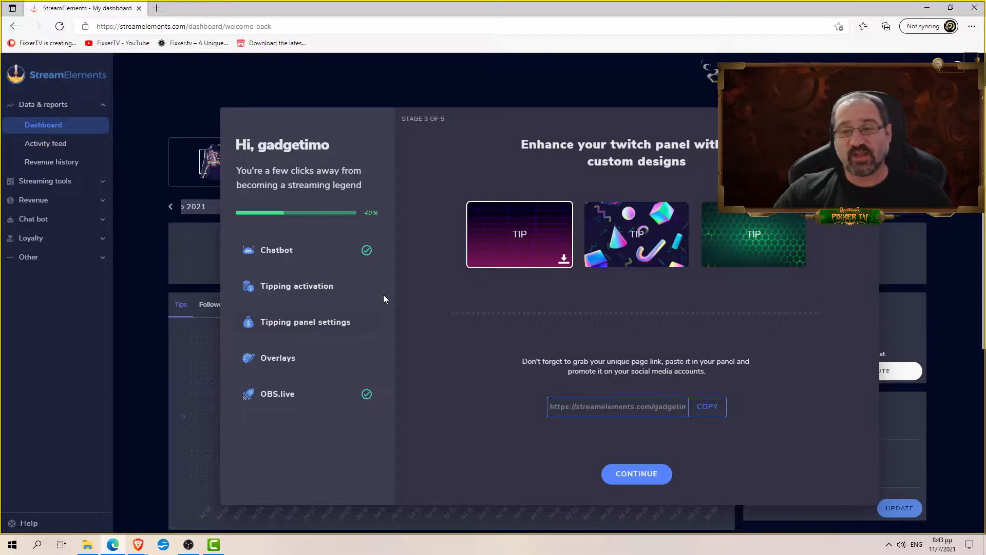
pyautogui.click(270, 359)
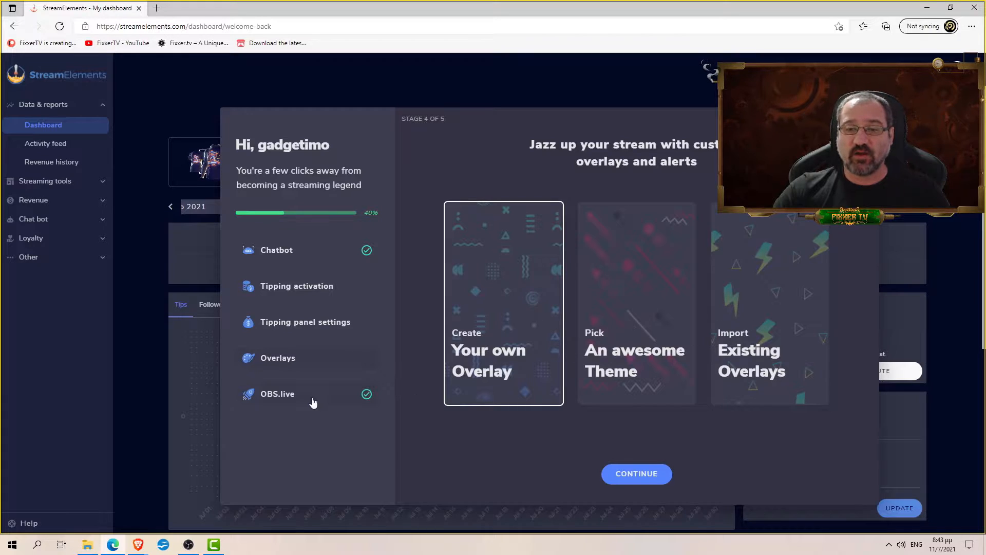
# - Download the OBS.Live plugin from its setup stage and launch the downloaded installer
pyautogui.click(298, 399)
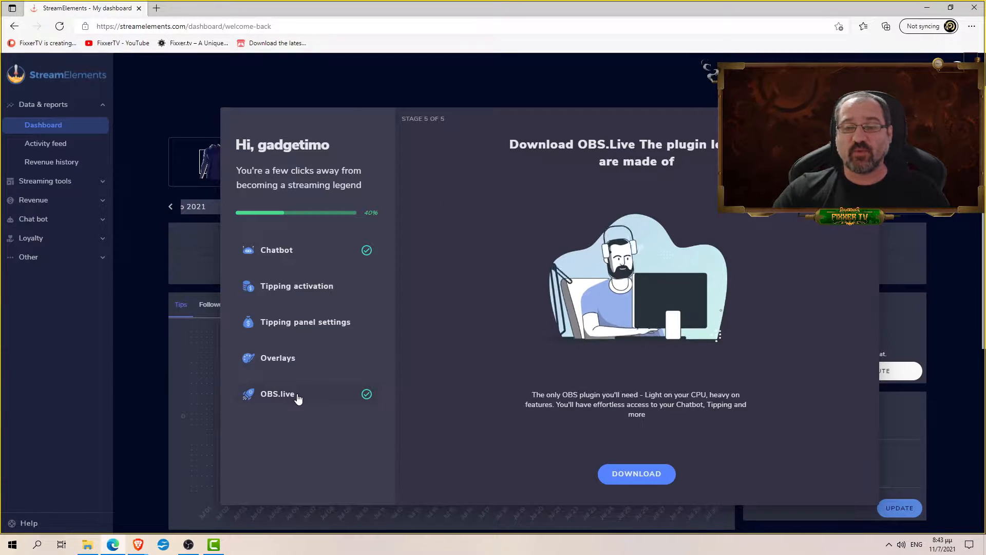
pyautogui.click(632, 473)
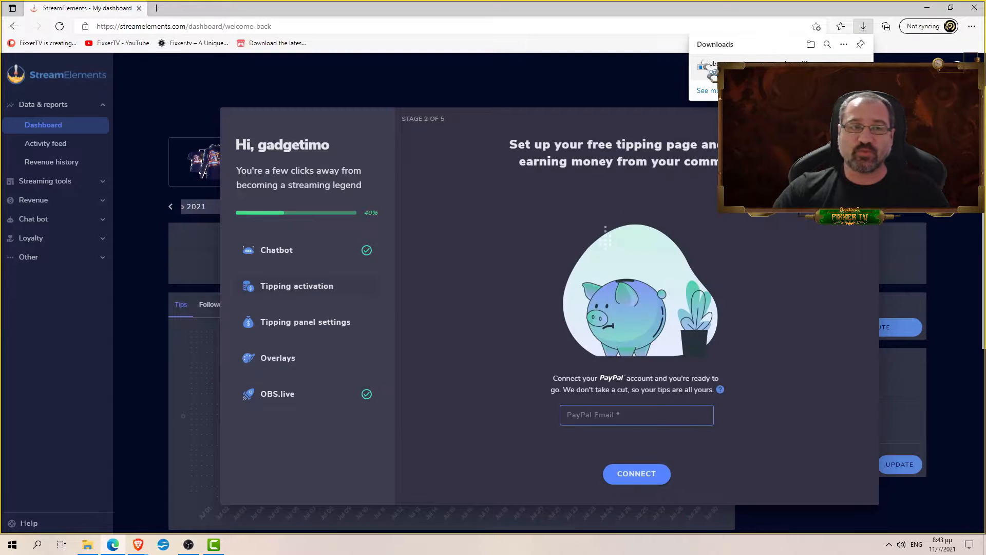
pyautogui.click(712, 73)
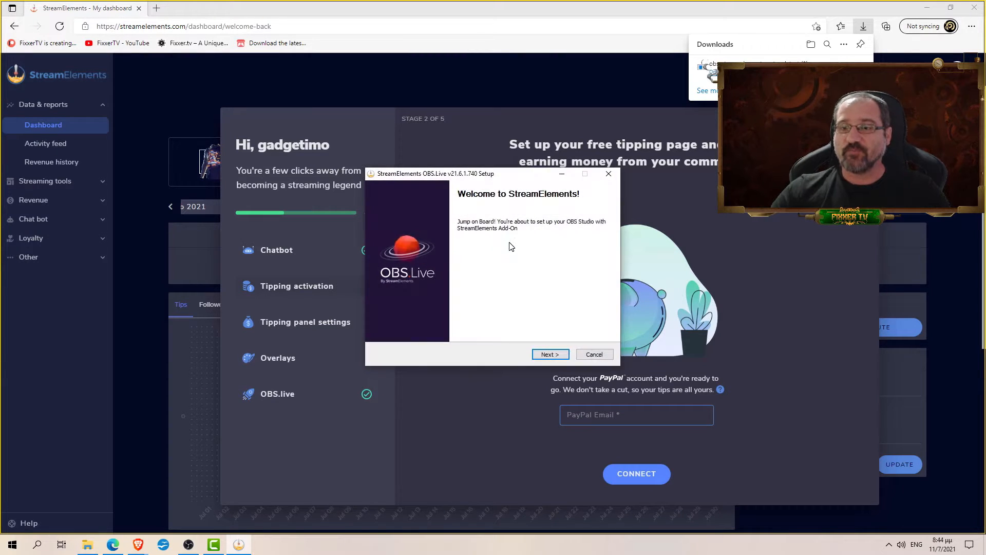
# - Accept the OBS.Live license agreement and choose the Streaming (E:) drive as the install location
pyautogui.click(550, 355)
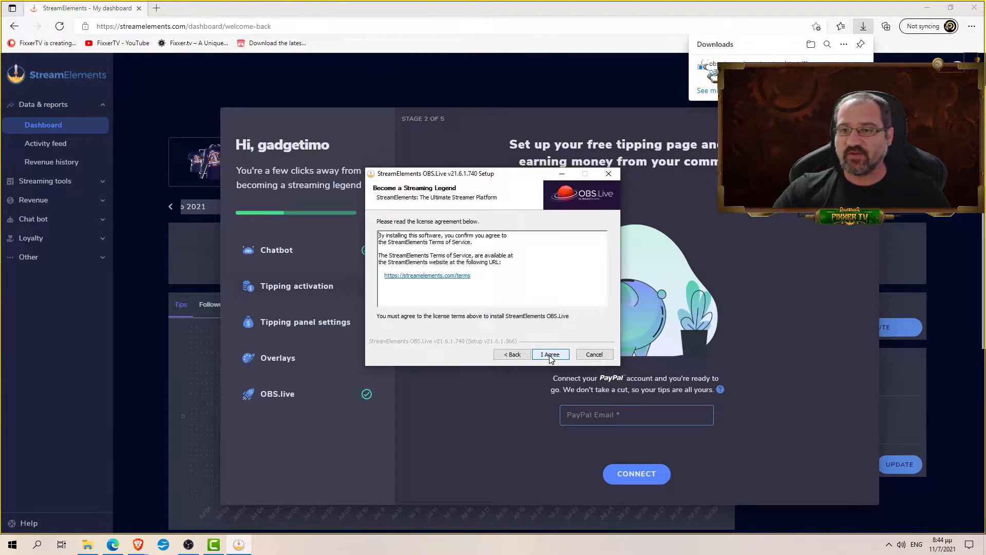
pyautogui.click(550, 355)
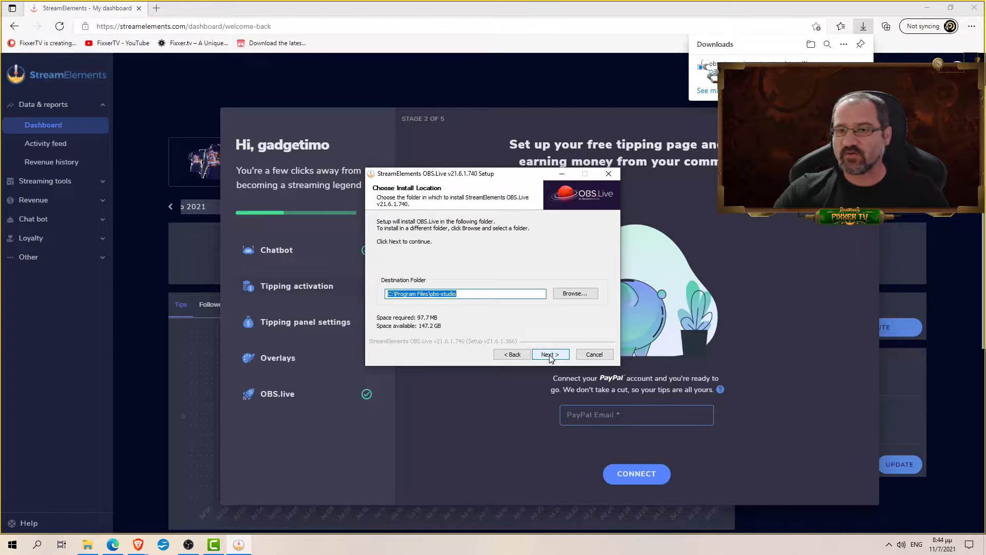
pyautogui.click(559, 295)
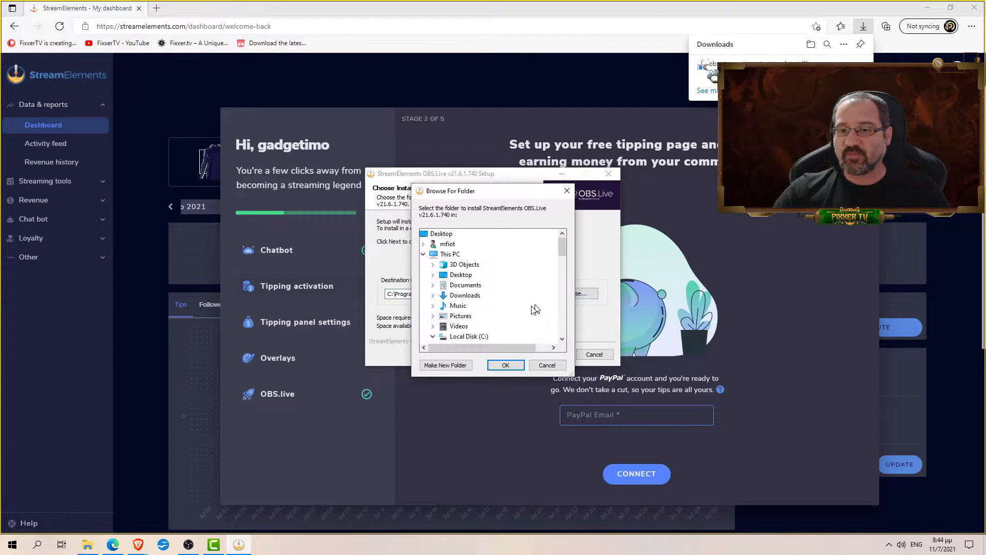
pyautogui.click(443, 244)
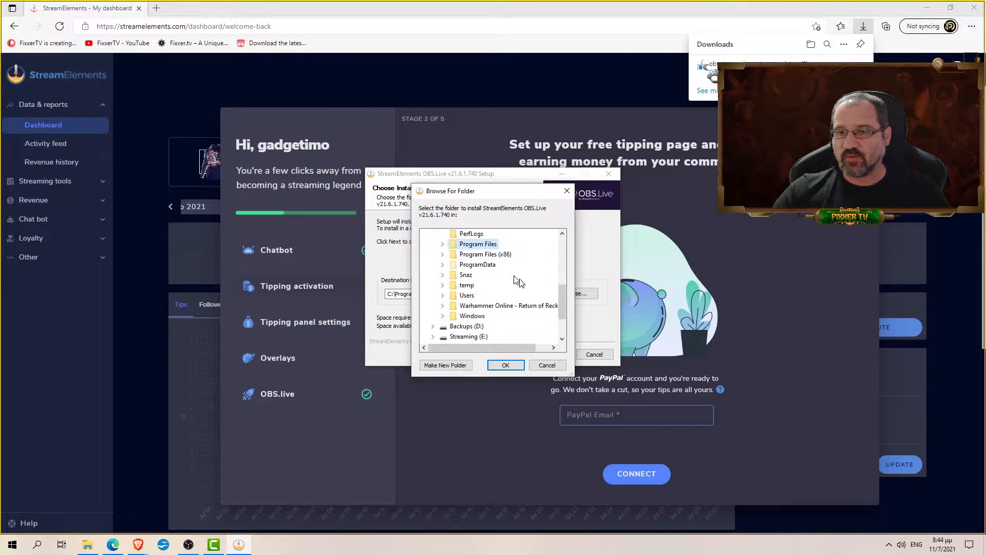
pyautogui.click(479, 338)
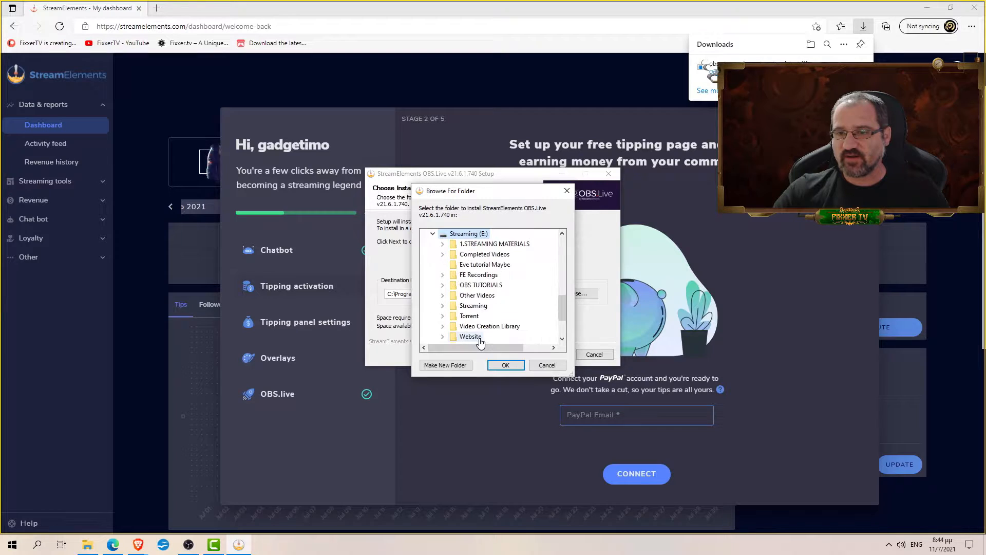
pyautogui.click(506, 365)
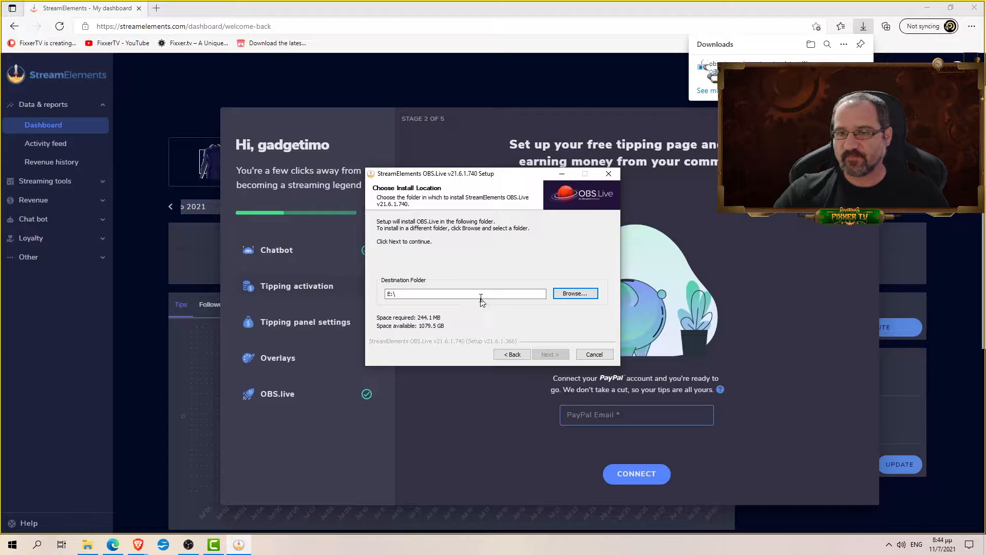
pyautogui.click(478, 295)
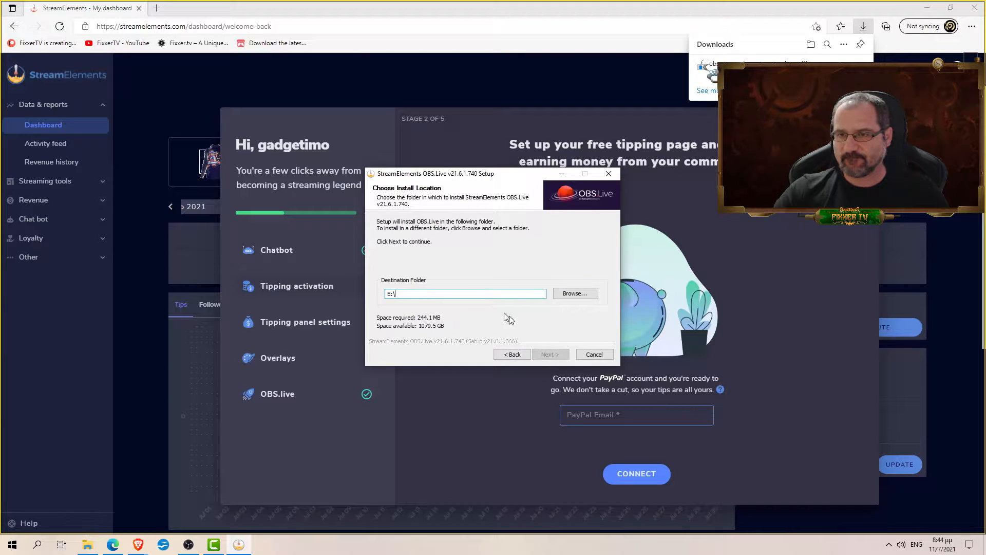
# - Create a folder named OBS STUDIO on the E: drive as the install destination and proceed with the installation
pyautogui.click(561, 295)
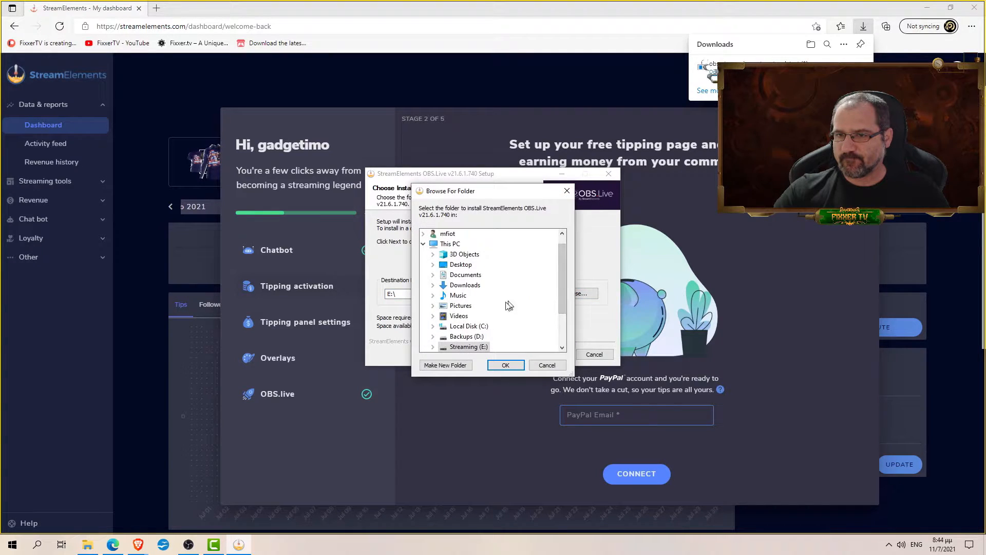
pyautogui.click(453, 365)
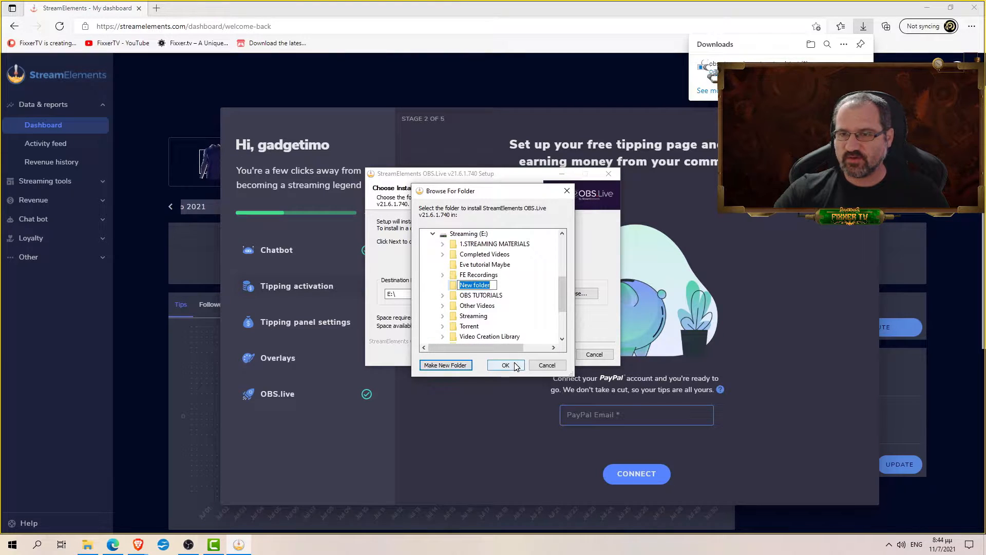
pyautogui.write('OBS S')
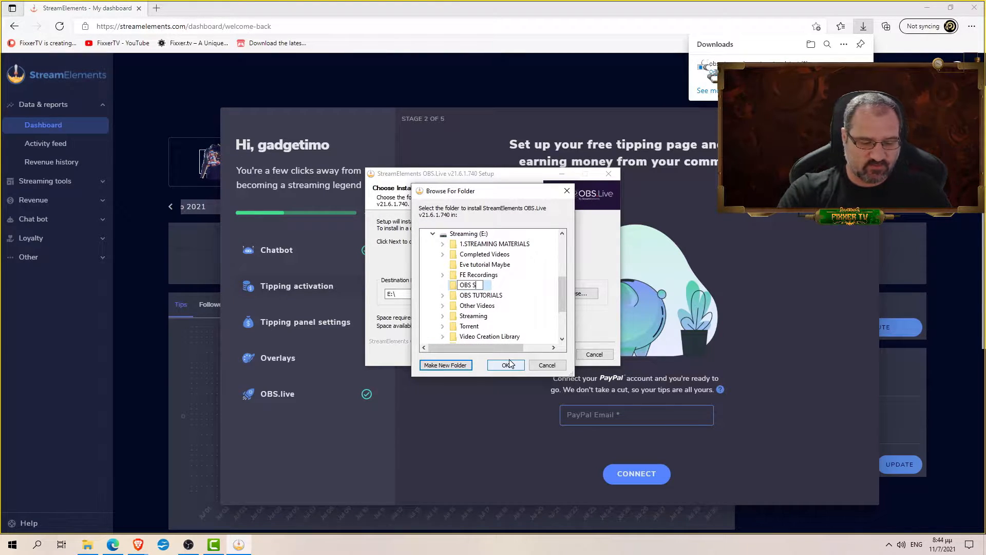
pyautogui.write('TUDIO')
pyautogui.press('Return')
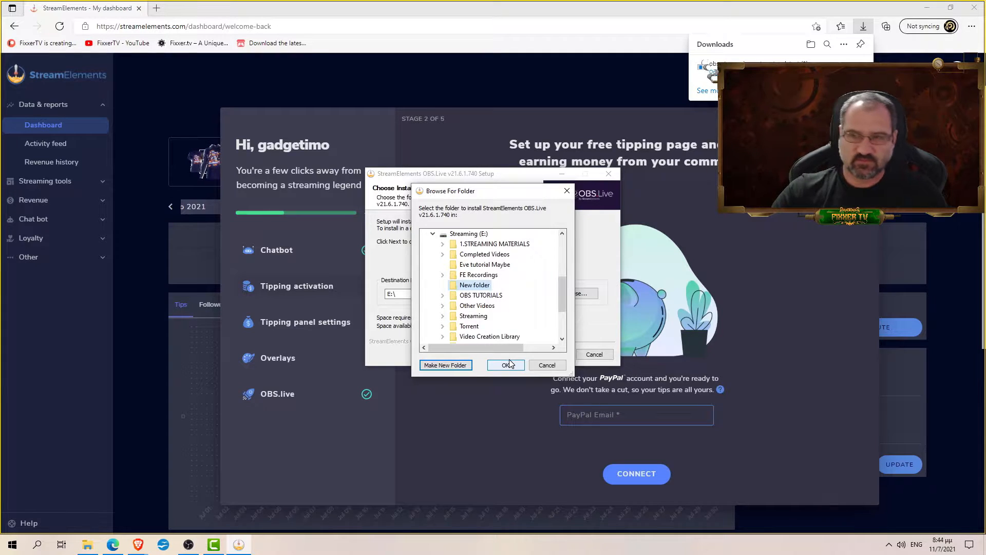
pyautogui.click(505, 366)
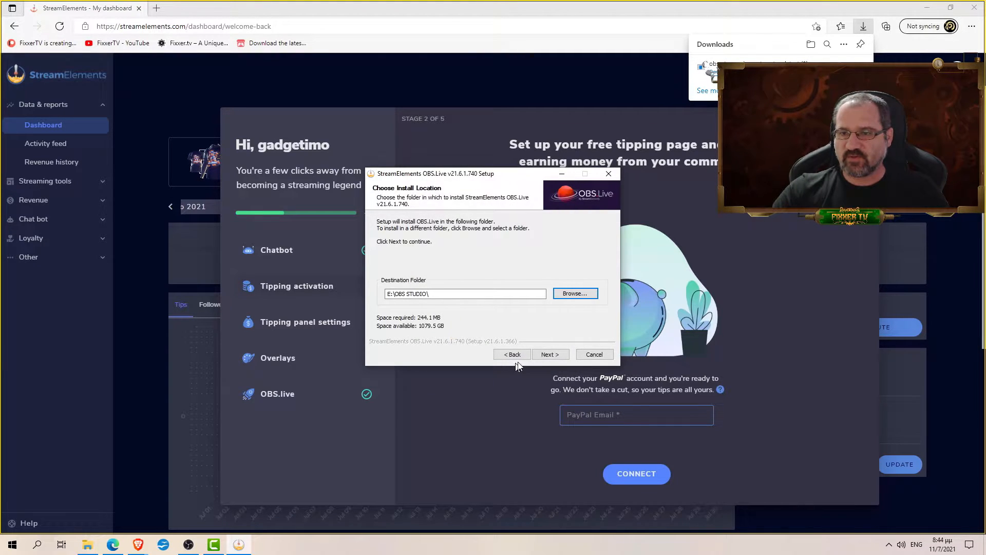
pyautogui.click(551, 355)
pyautogui.click(551, 356)
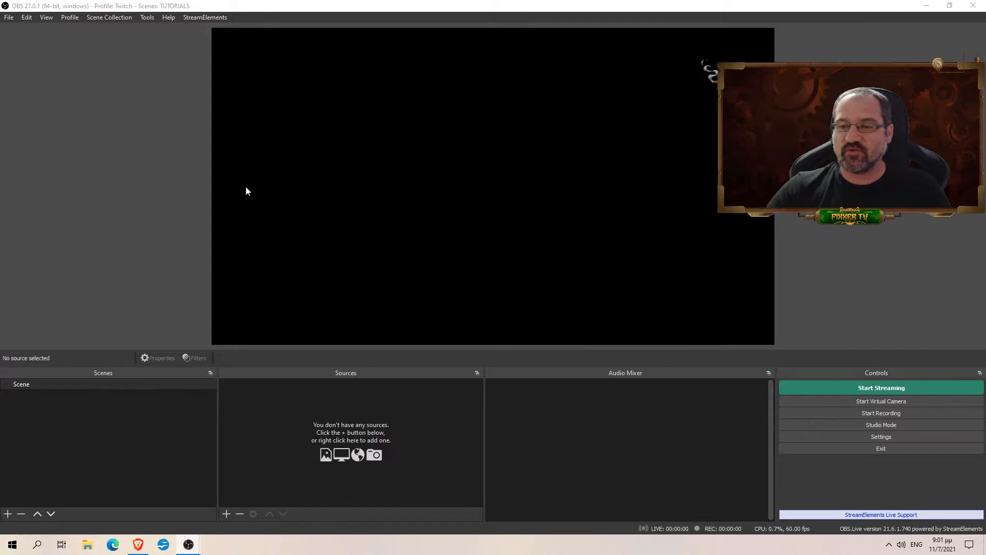
pyautogui.click(11, 21)
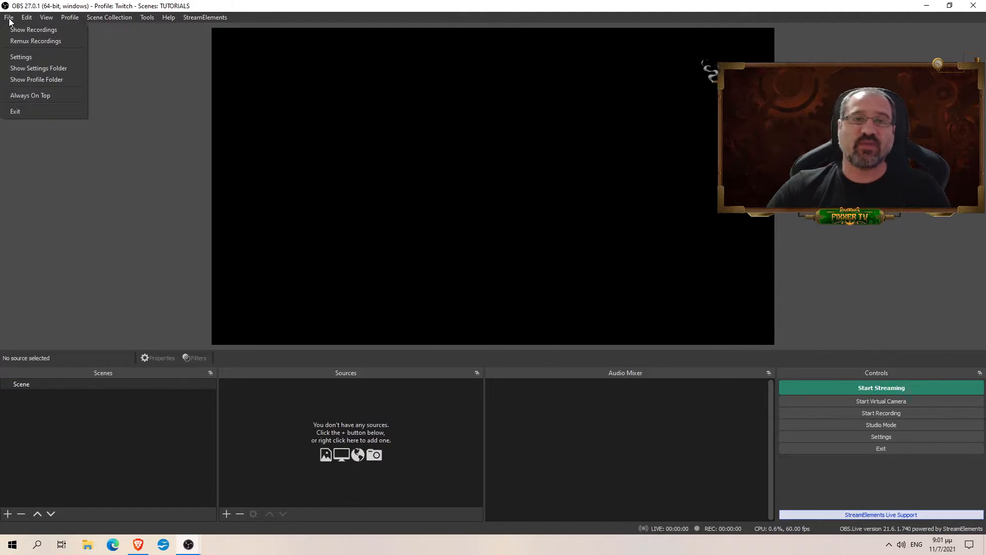
pyautogui.moveTo(26, 21)
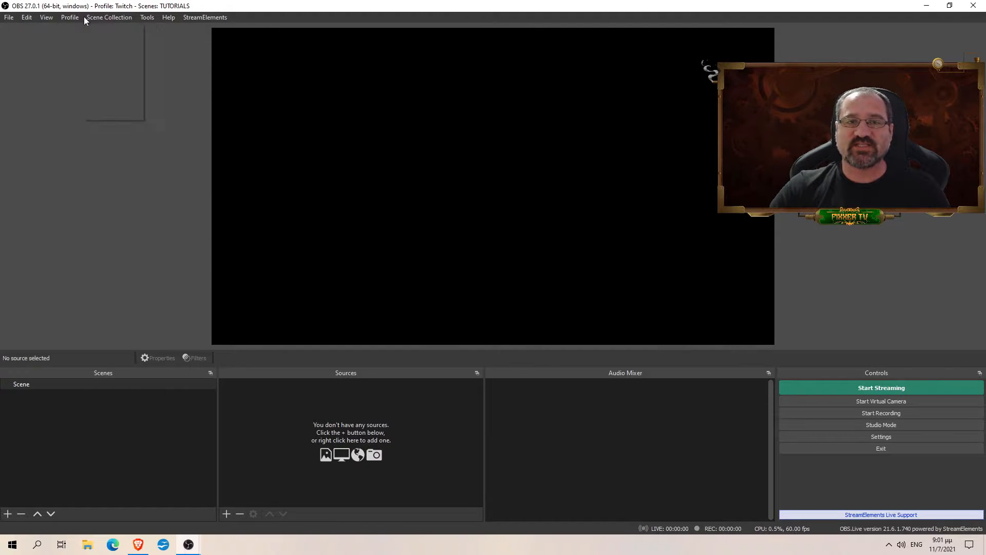
pyautogui.moveTo(199, 17)
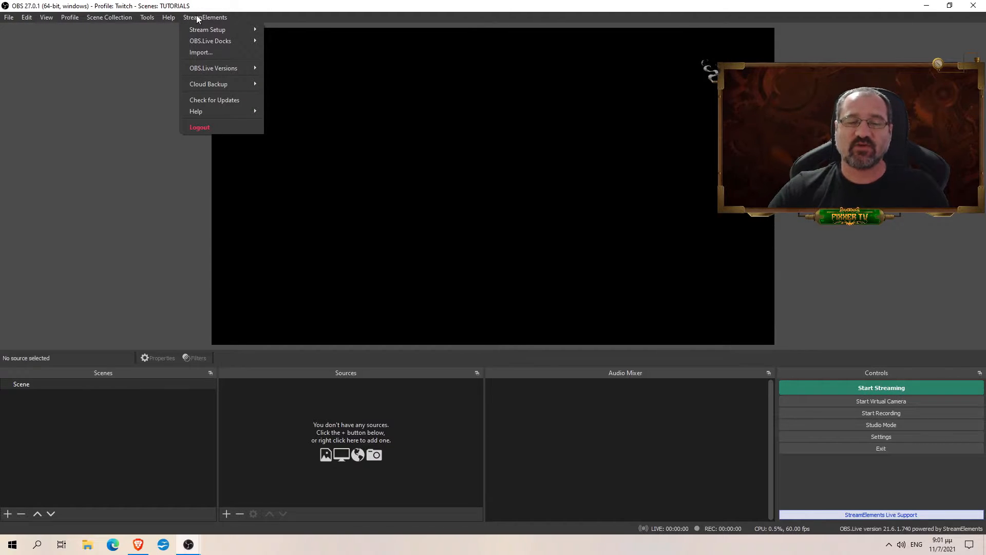
pyautogui.rightClick(366, 76)
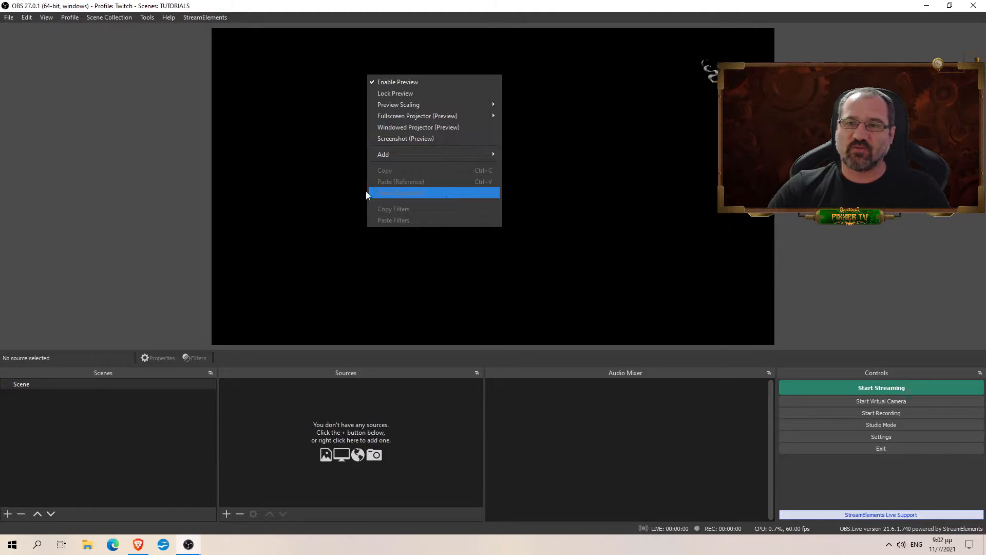
pyautogui.rightClick(319, 162)
pyautogui.click(436, 134)
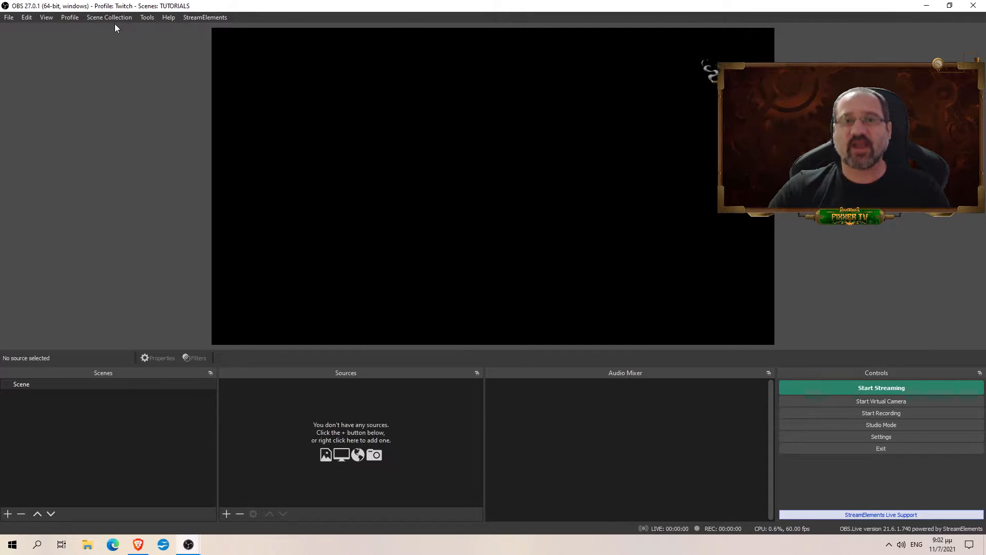
pyautogui.click(10, 18)
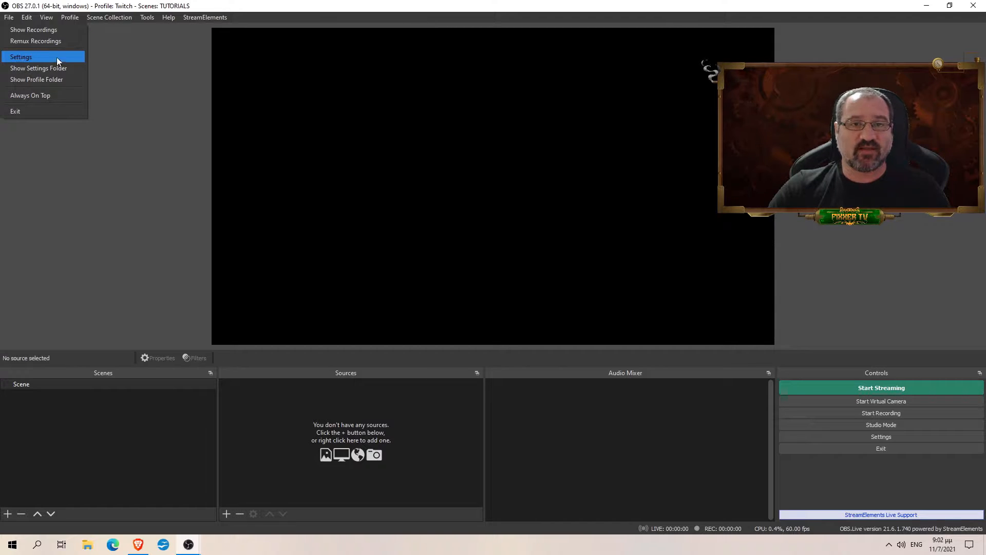
pyautogui.moveTo(32, 15)
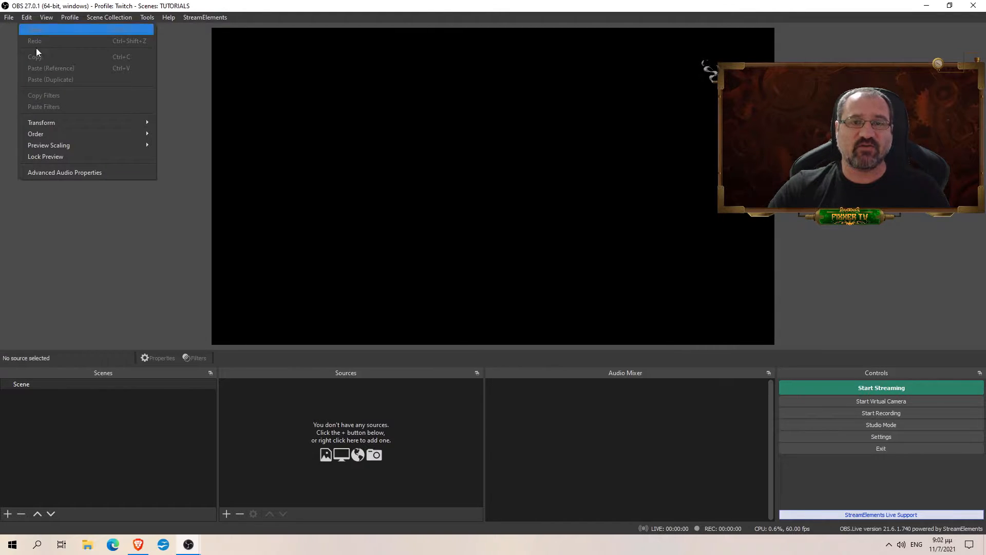
pyautogui.rightClick(379, 109)
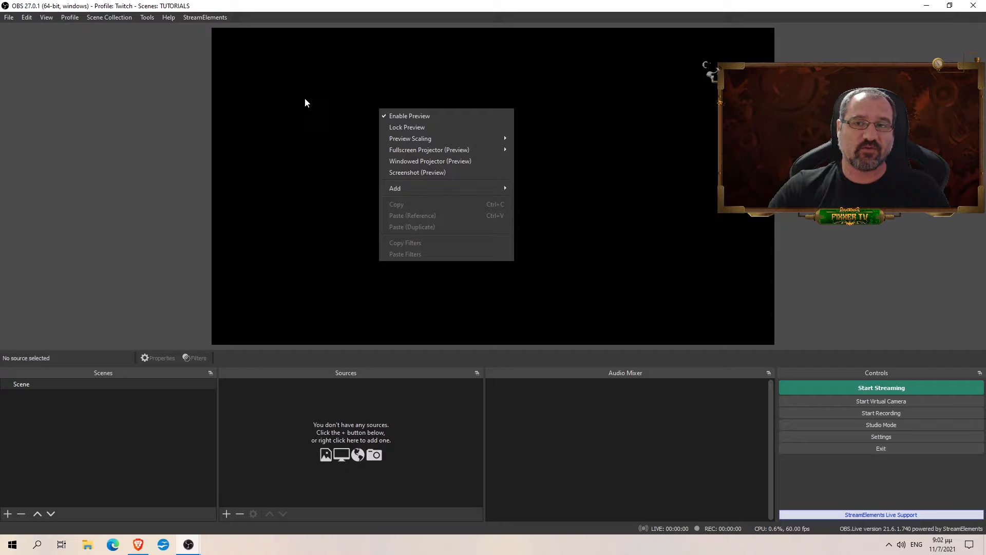
# - Examine the available profile and scene collection options in OBS
pyautogui.click(67, 18)
pyautogui.moveTo(99, 21)
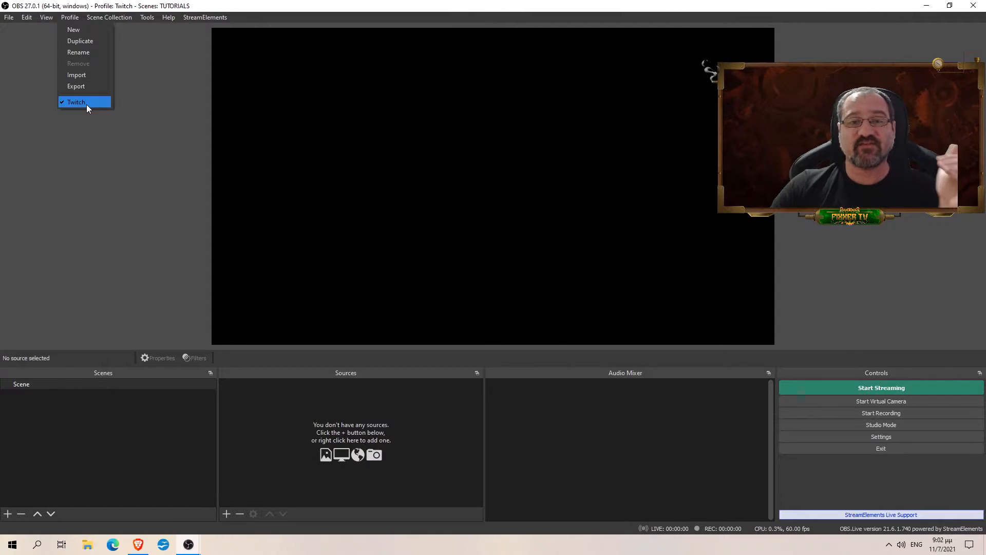
pyautogui.click(13, 23)
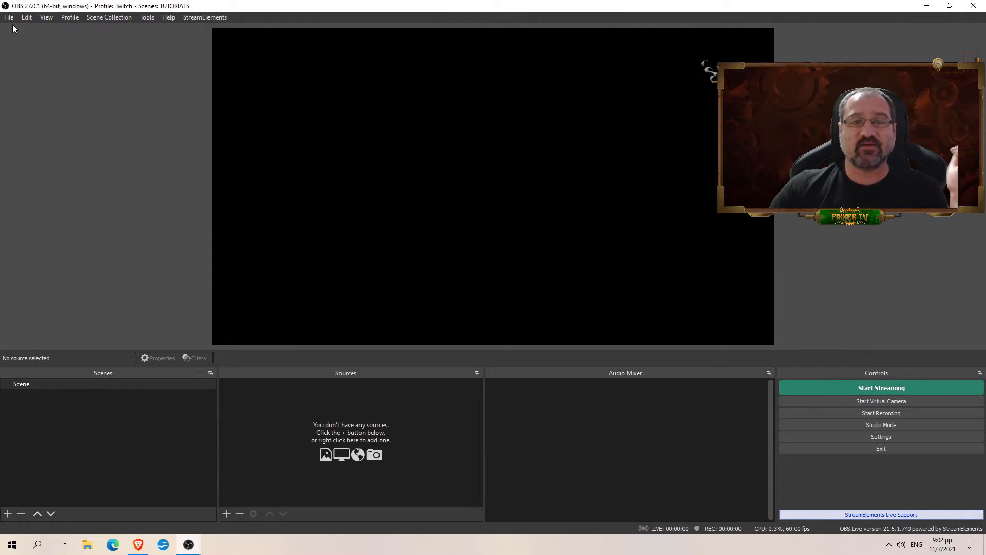
pyautogui.click(12, 24)
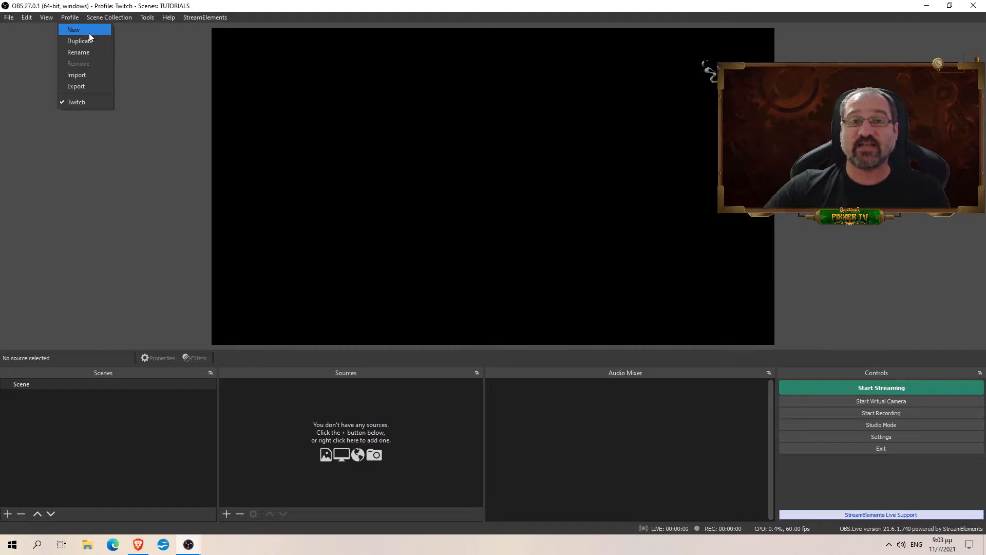
pyautogui.click(87, 100)
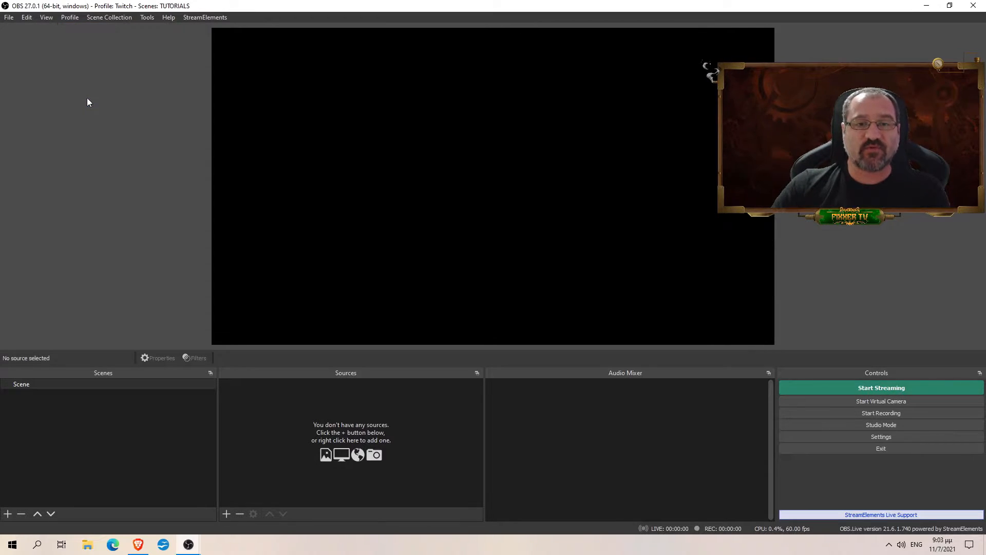
pyautogui.click(108, 17)
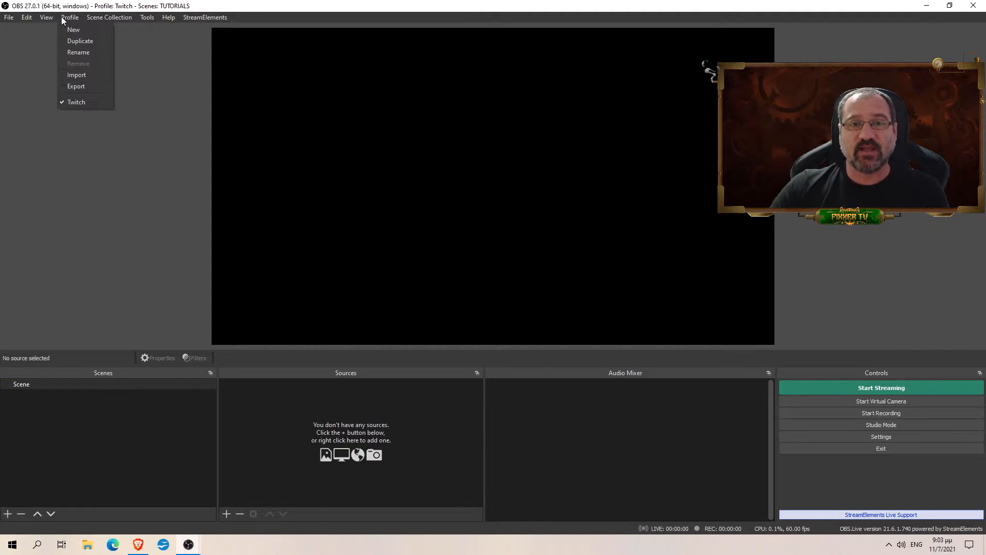
pyautogui.moveTo(96, 17)
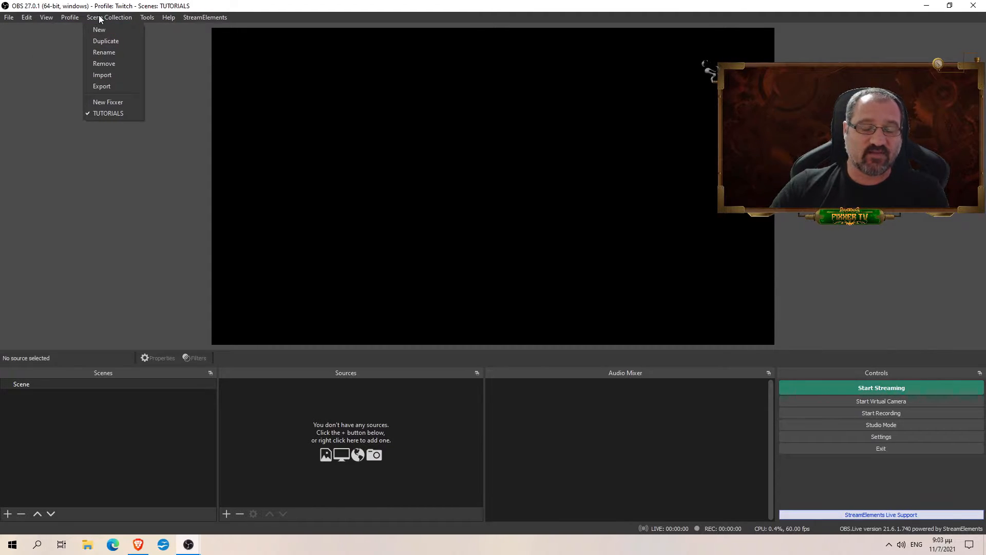
# - Switch to the New Fixxer scene collection and return to the TUTORIALS collection
pyautogui.click(115, 102)
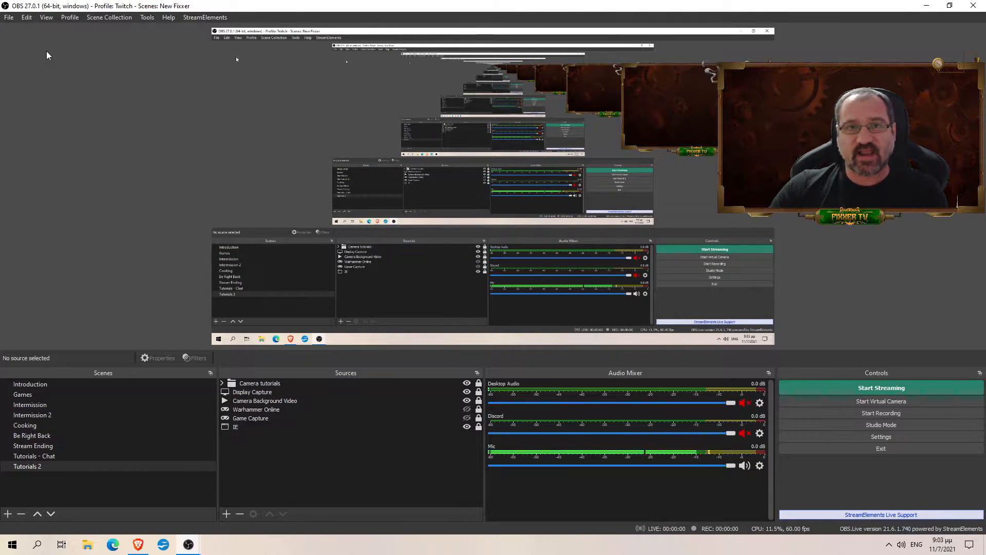
pyautogui.click(70, 18)
pyautogui.moveTo(88, 20)
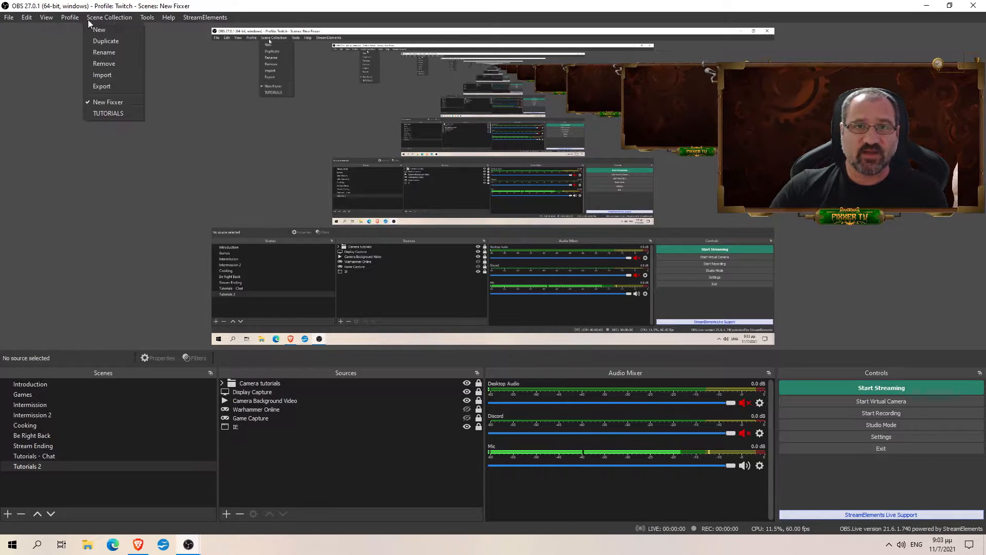
pyautogui.click(109, 113)
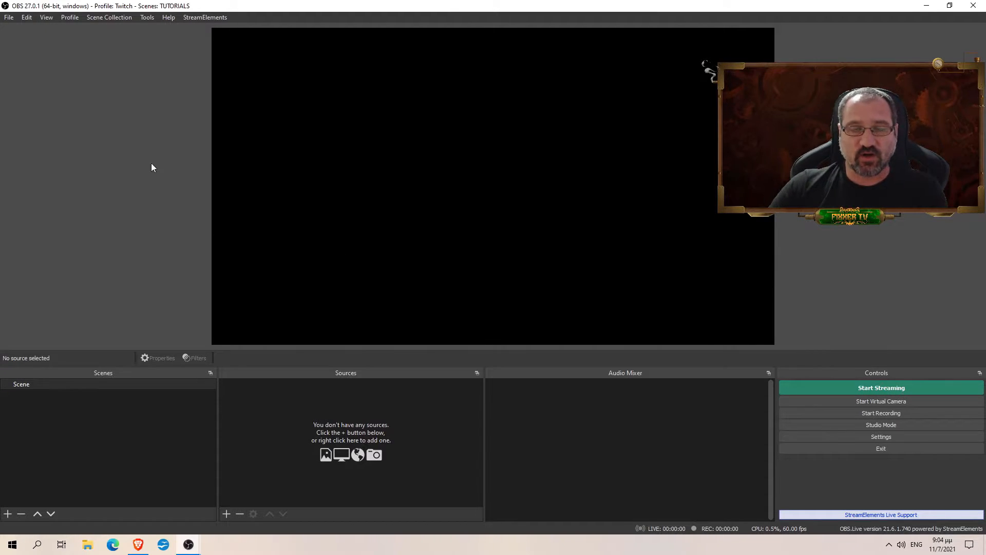
# - Examine the profile, scene collection, help and StreamElements options, including OBS.Live versions, cloud backup and OBS.Live docks
pyautogui.click(68, 19)
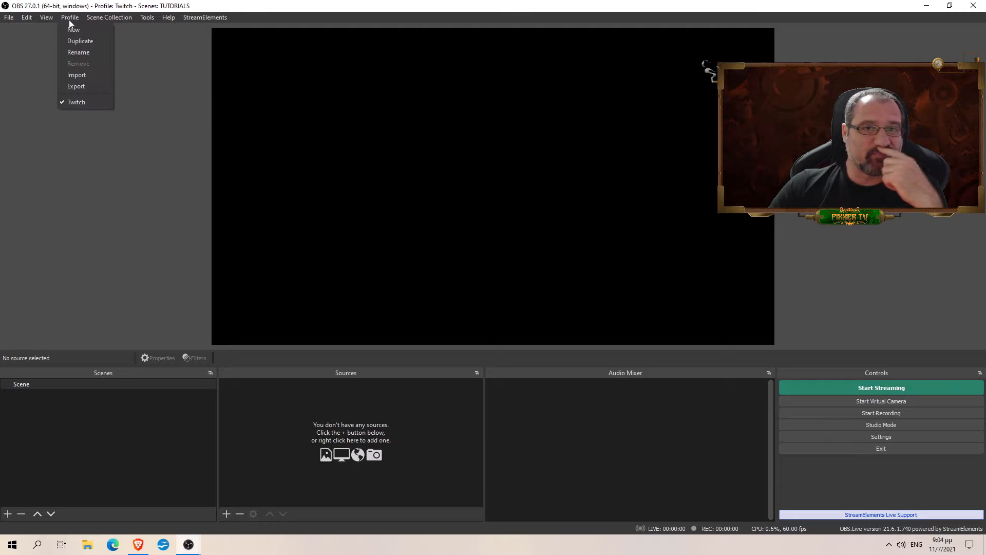
pyautogui.moveTo(100, 19)
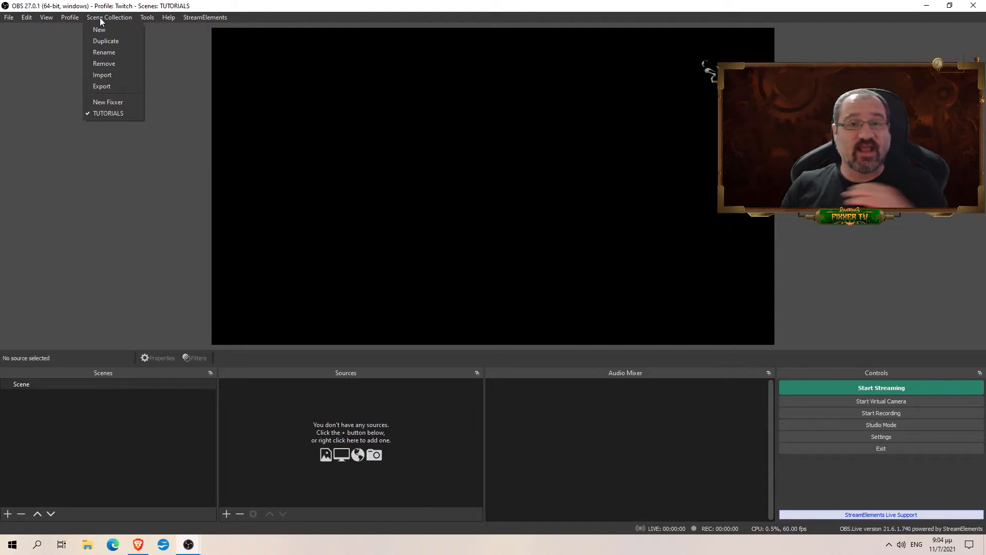
pyautogui.moveTo(57, 21)
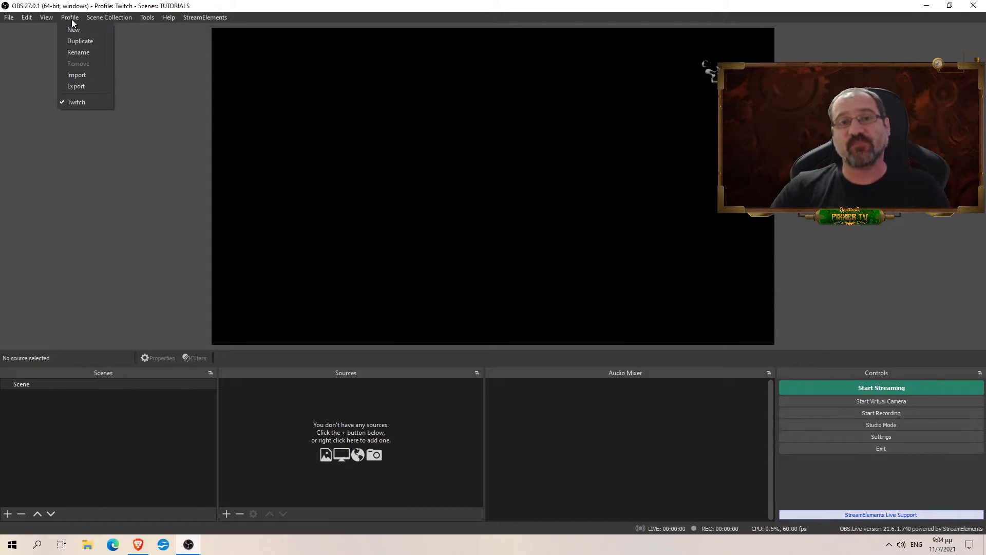
pyautogui.moveTo(142, 18)
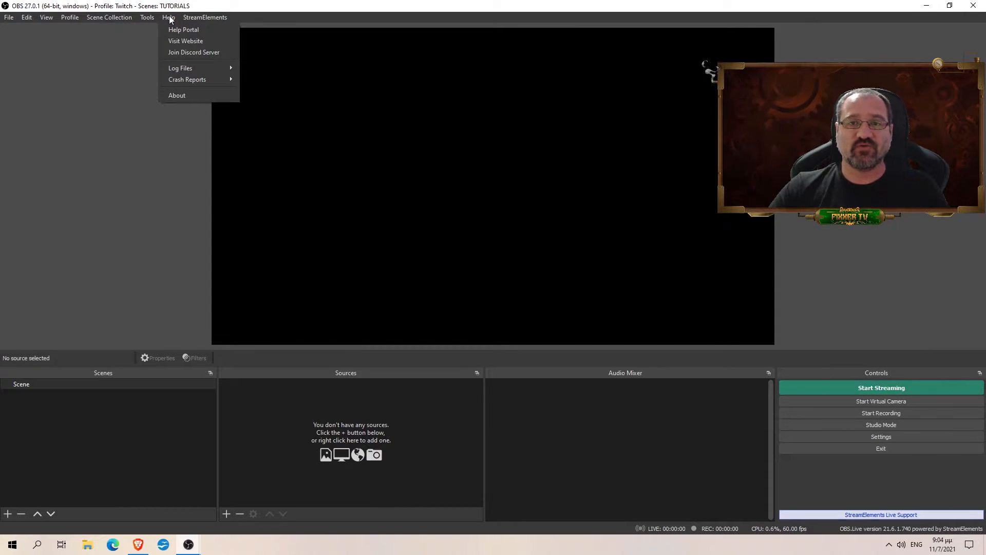
pyautogui.moveTo(198, 19)
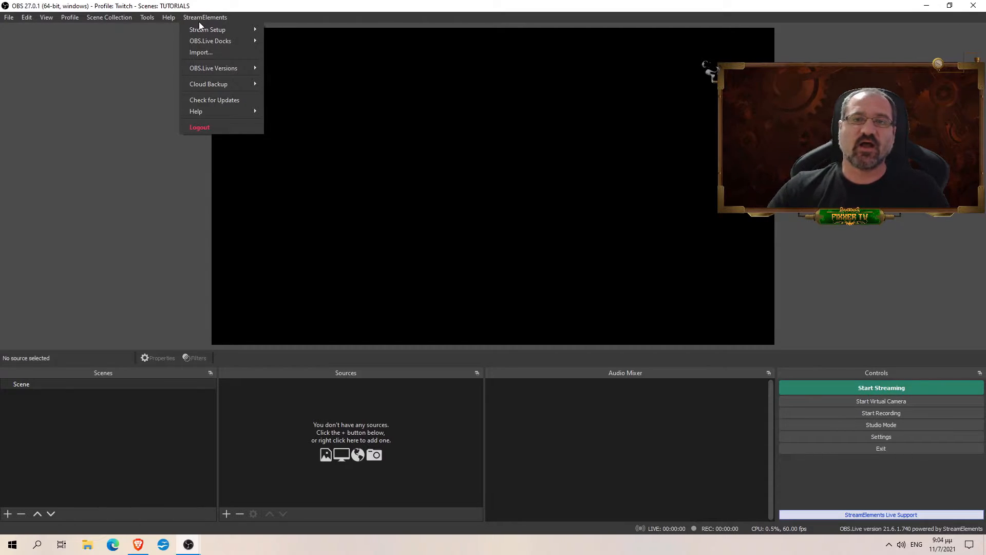
pyautogui.moveTo(215, 67)
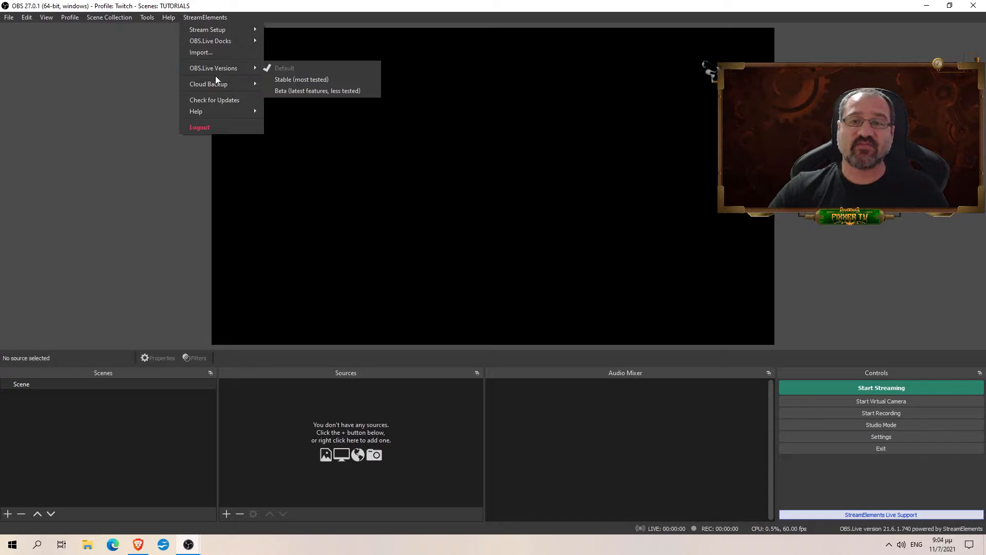
pyautogui.moveTo(217, 84)
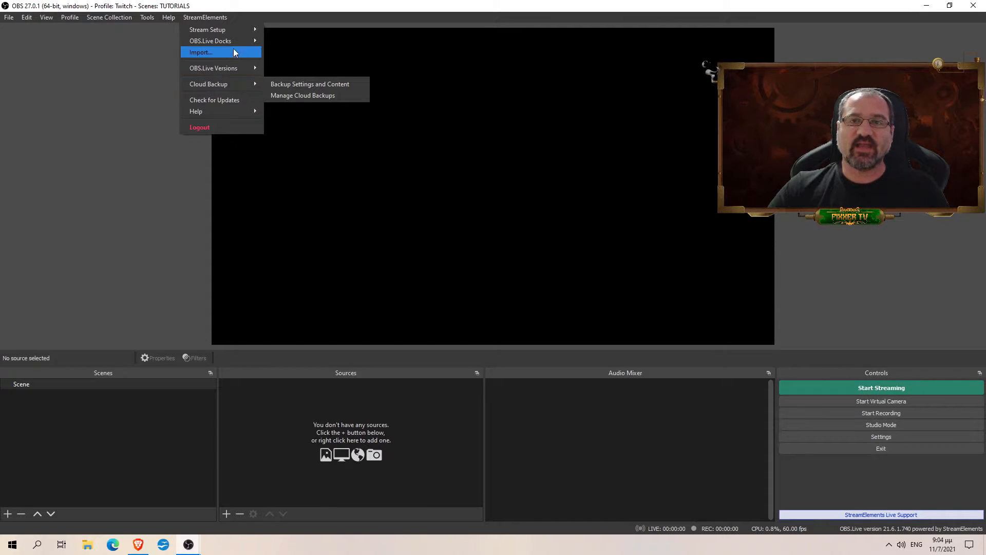
pyautogui.moveTo(232, 42)
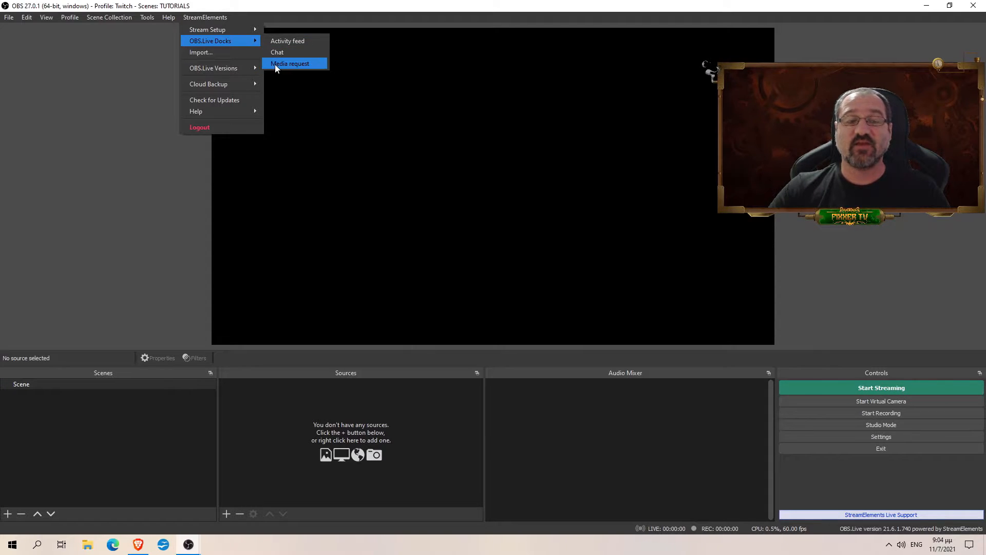
pyautogui.click(47, 46)
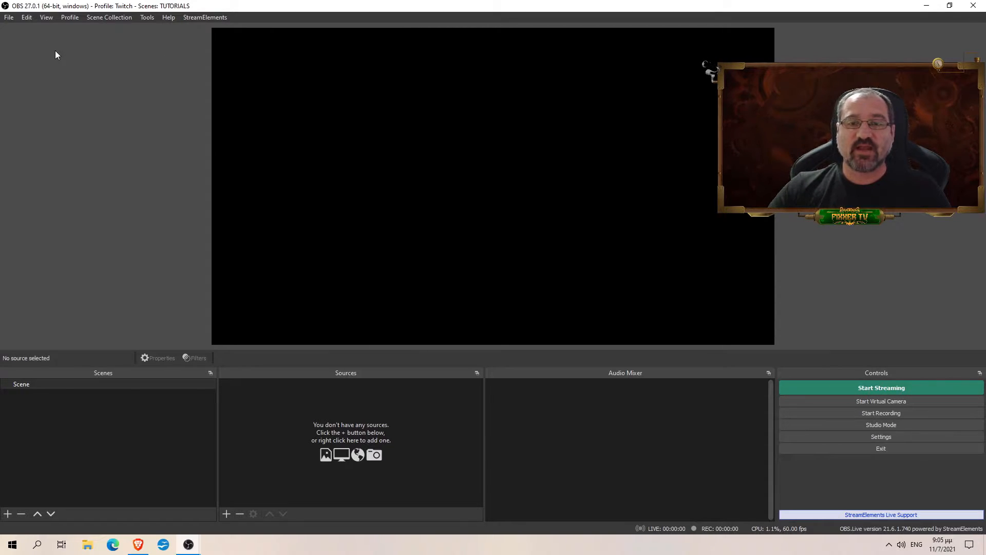
# - Open the OBS settings and examine the General options, from language and output confirmations through source snapping to the multiview layout
pyautogui.click(99, 17)
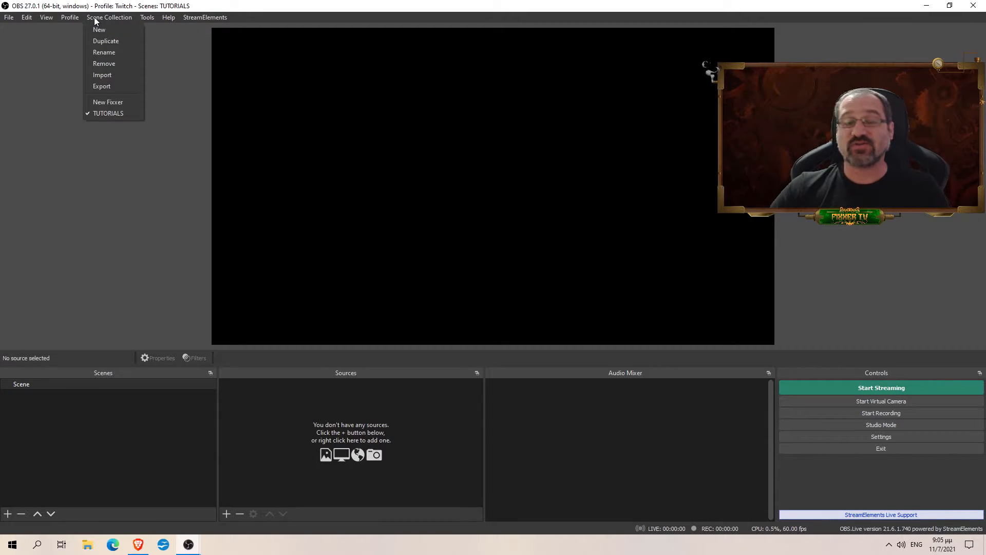
pyautogui.moveTo(27, 18)
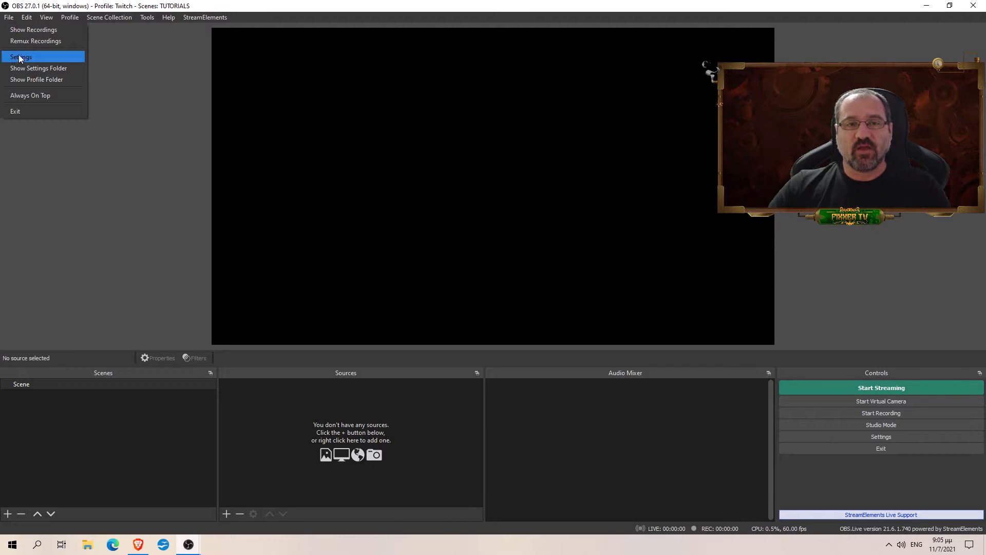
pyautogui.click(18, 55)
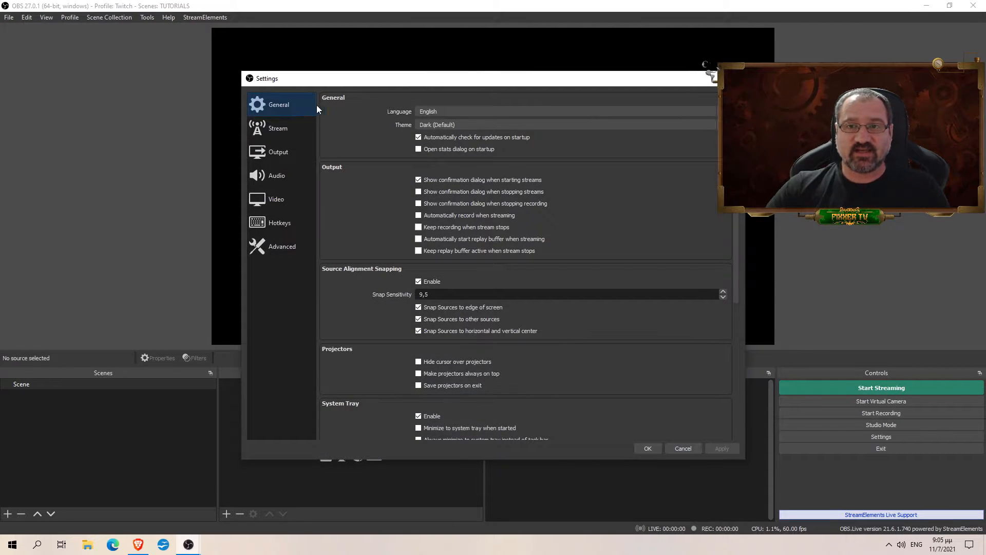
pyautogui.moveTo(469, 85); pyautogui.dragTo(418, 72)
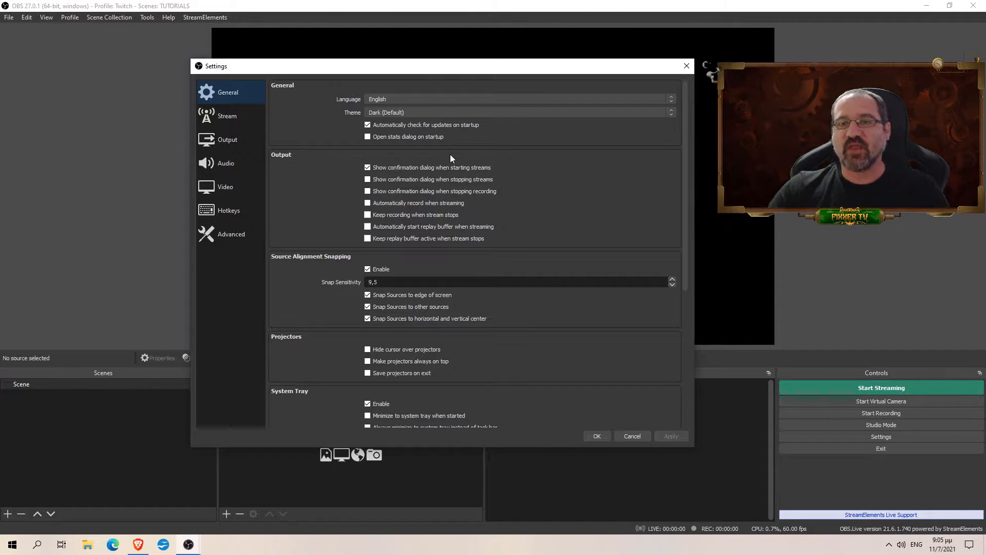
pyautogui.scroll(-1, 450, 154)
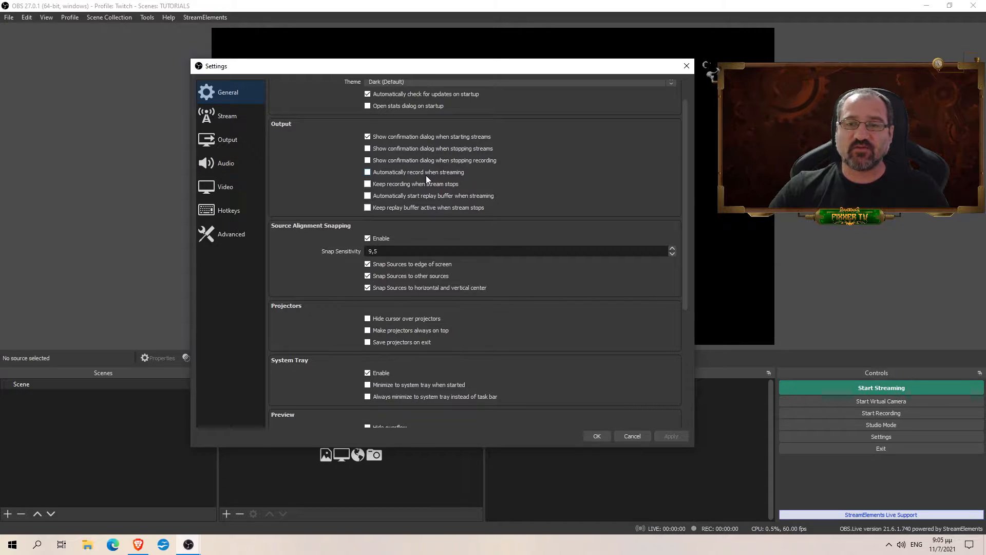
pyautogui.scroll(1, 427, 175)
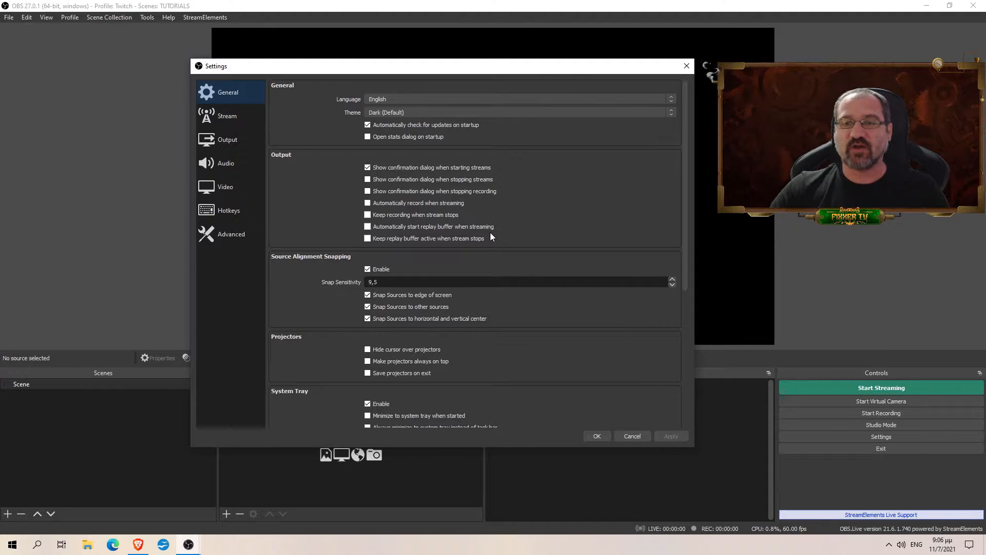
pyautogui.scroll(-2, 469, 210)
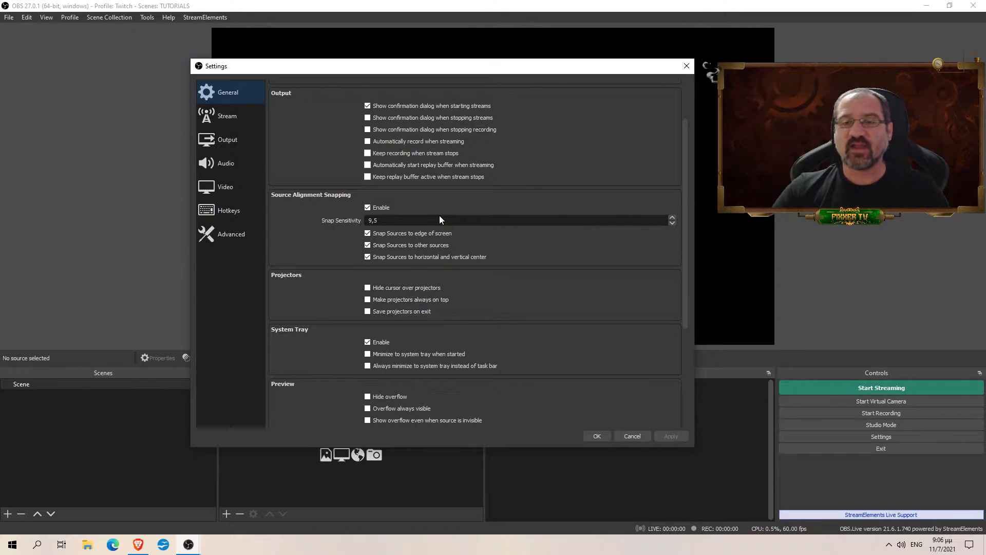
pyautogui.scroll(-1, 439, 240)
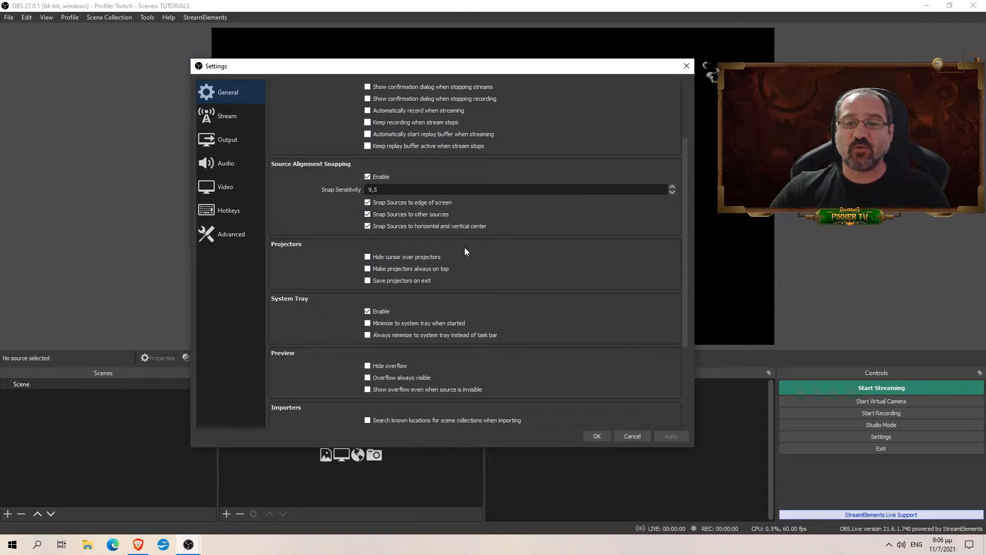
pyautogui.scroll(-1, 465, 249)
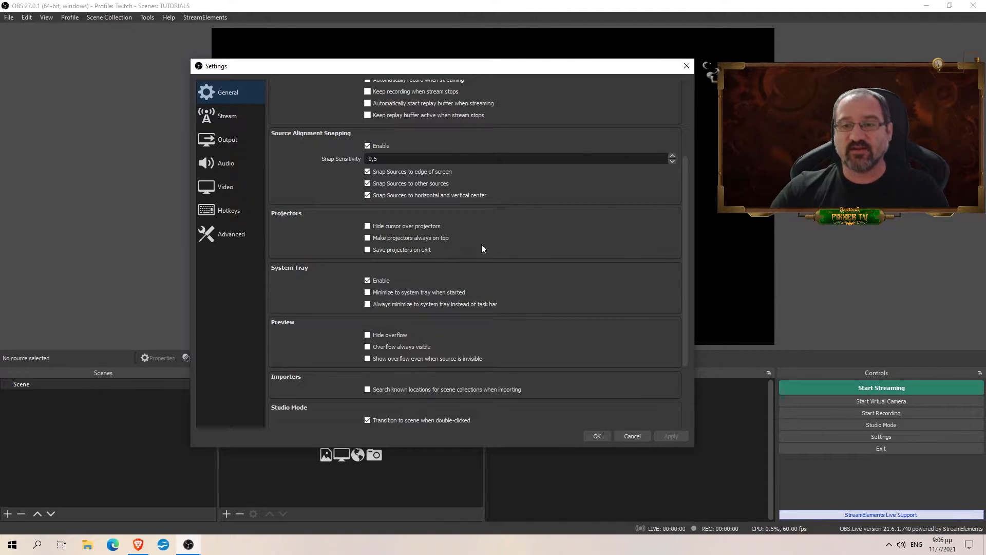
pyautogui.scroll(-1, 481, 250)
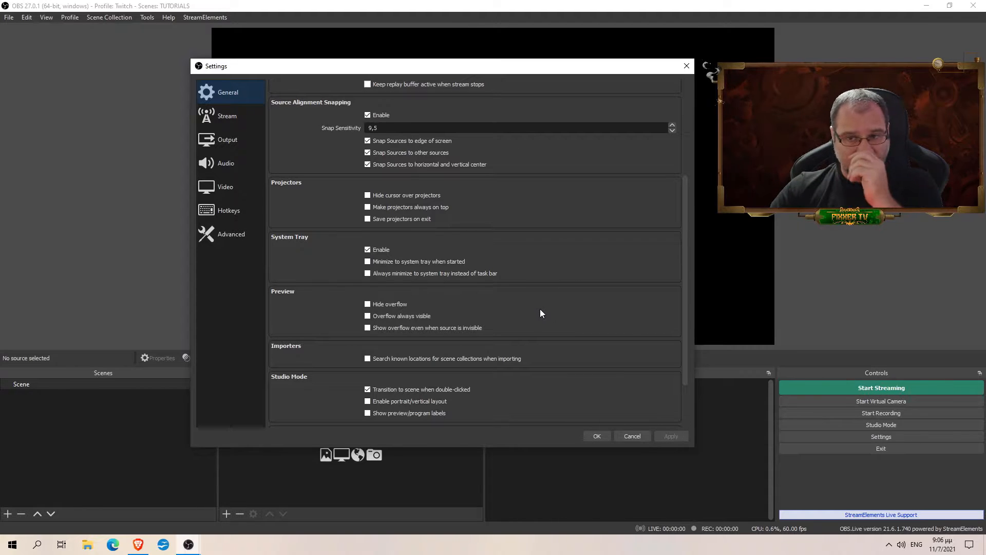
pyautogui.scroll(-1, 492, 301)
pyautogui.scroll(-1, 492, 301)
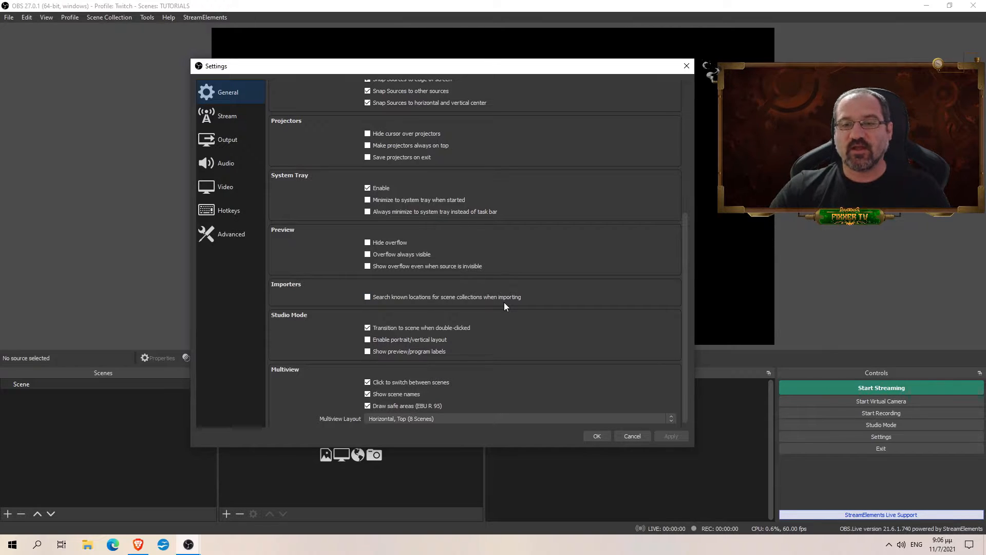
pyautogui.scroll(-1, 504, 307)
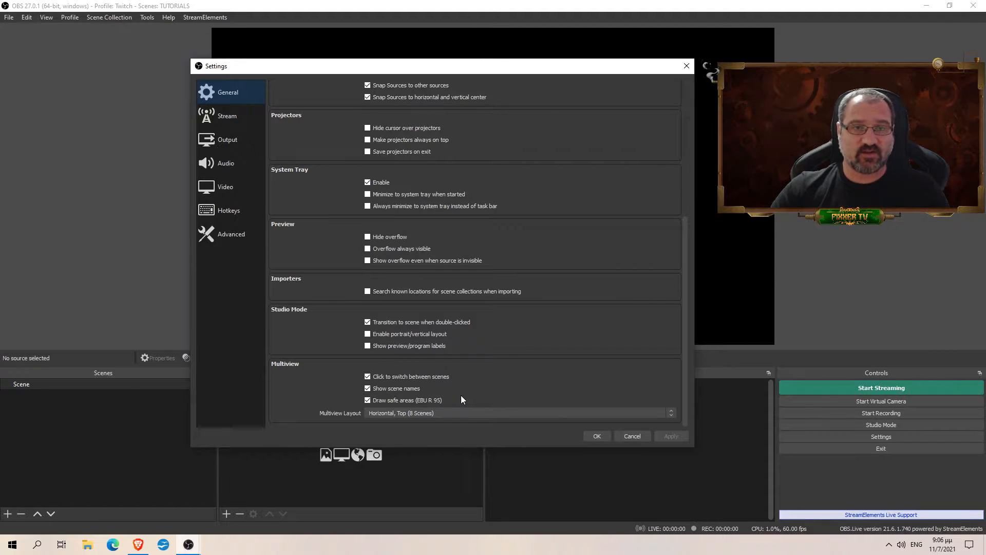
# - Lower the Snap Sensitivity for source alignment snapping in the General settings
pyautogui.scroll(8, 435, 324)
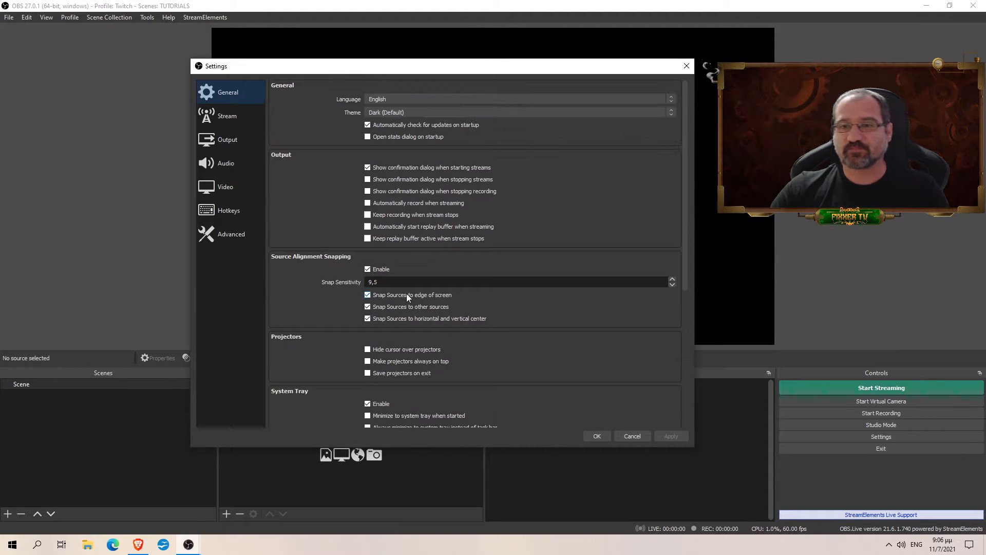
pyautogui.click(672, 285)
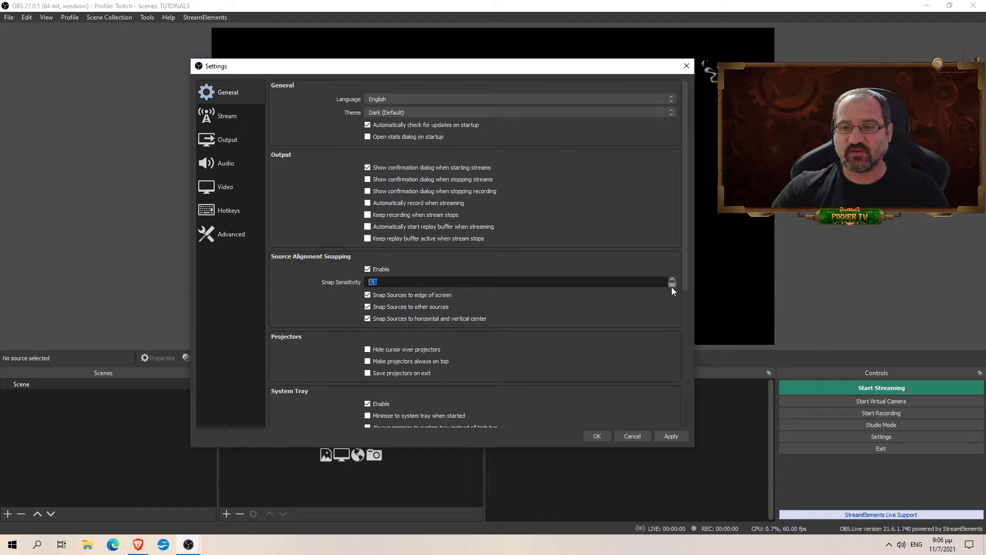
# - Examine the streaming service and server choices in the Stream settings, keeping Twitch and Auto (Recommended) selected
pyautogui.click(226, 119)
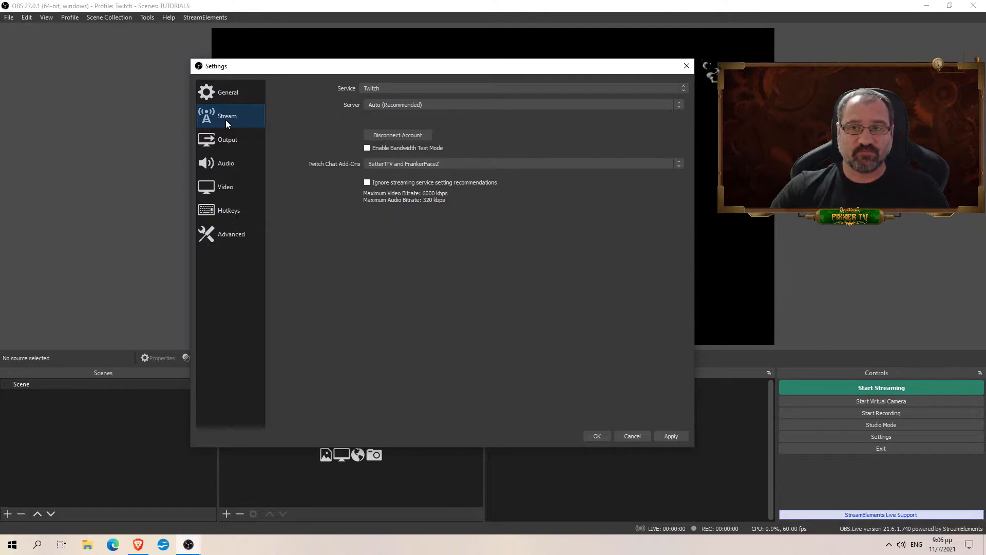
pyautogui.click(386, 91)
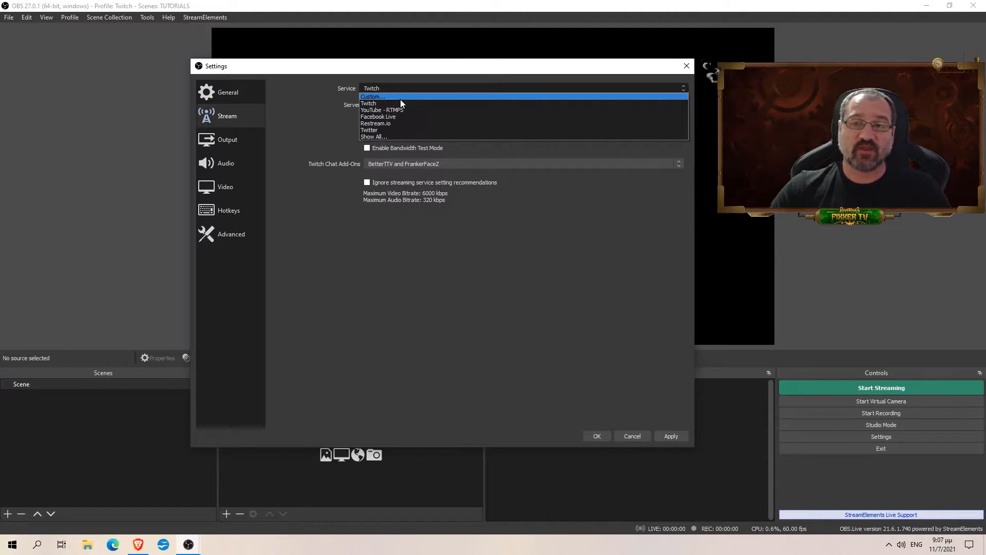
pyautogui.click(399, 104)
pyautogui.click(398, 105)
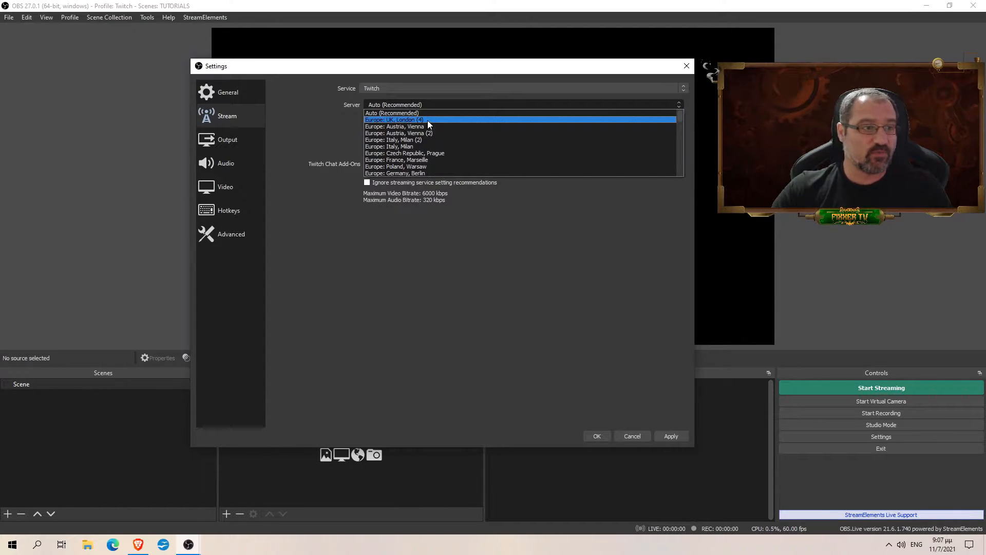
pyautogui.click(428, 106)
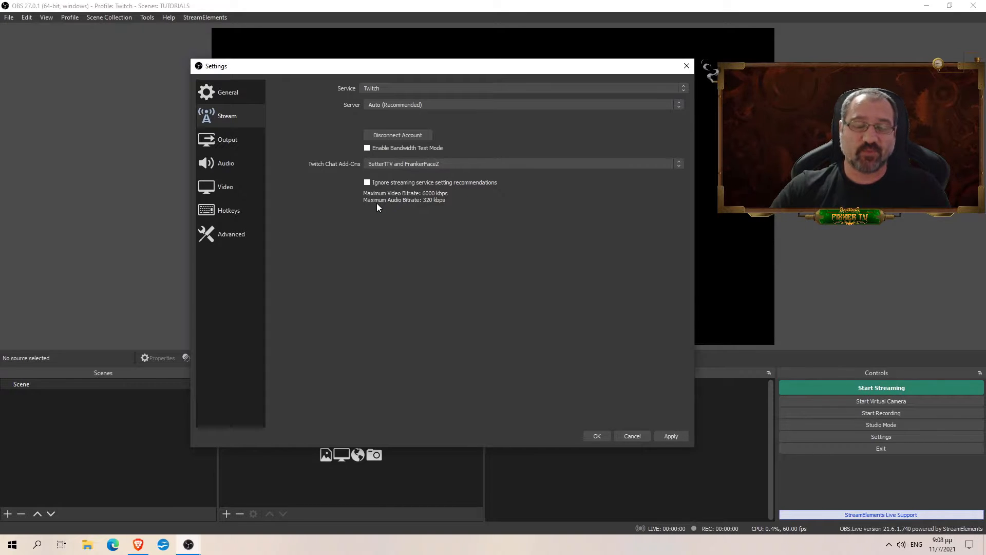
# - Compare the Simple and Advanced output modes in the Output settings, ending on Simple
pyautogui.click(241, 144)
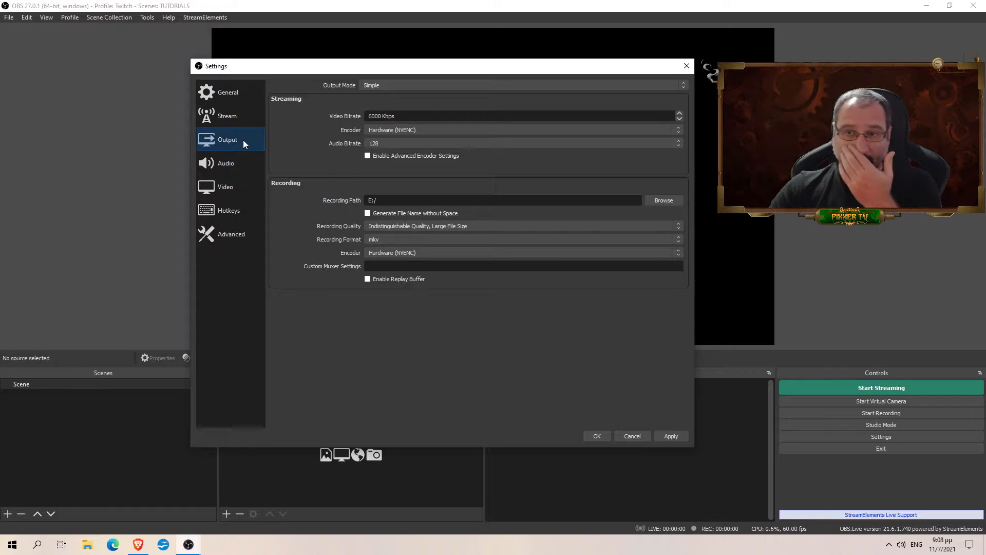
pyautogui.click(409, 84)
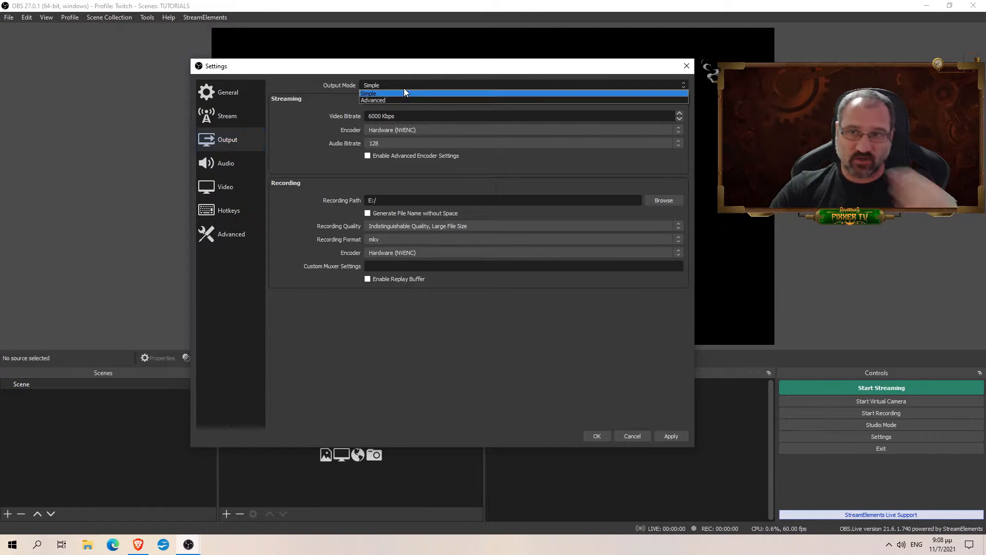
pyautogui.click(391, 101)
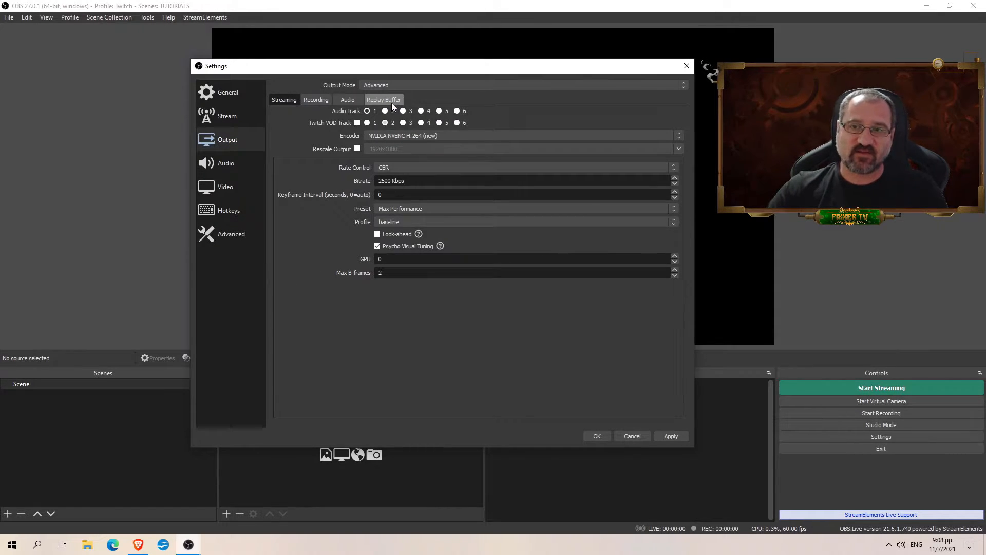
pyautogui.click(392, 86)
pyautogui.click(390, 90)
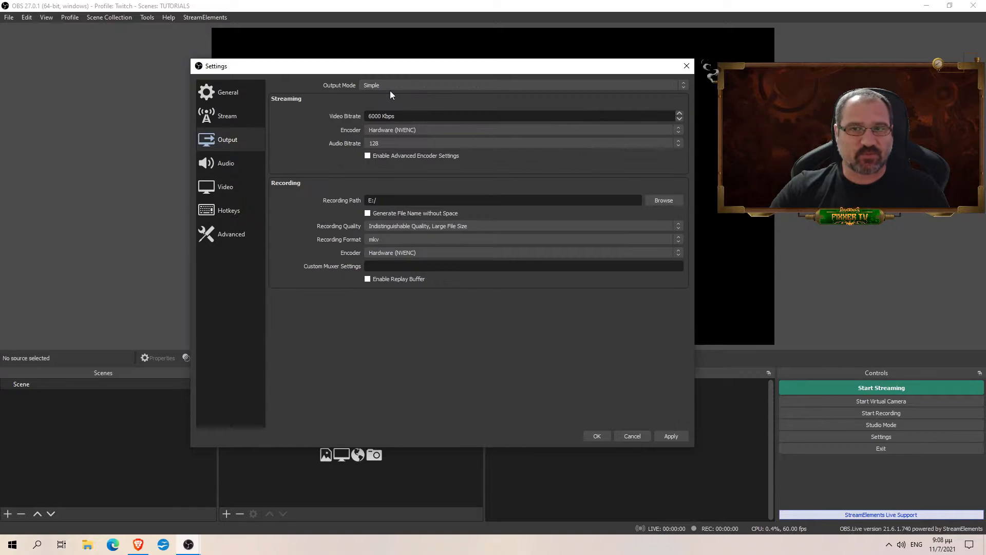
pyautogui.click(387, 88)
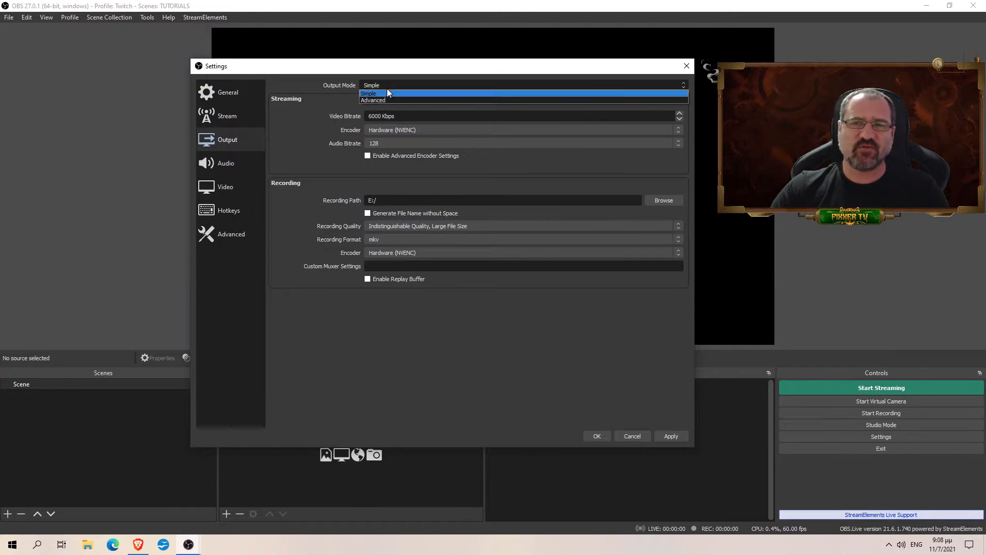
pyautogui.click(392, 104)
pyautogui.click(387, 89)
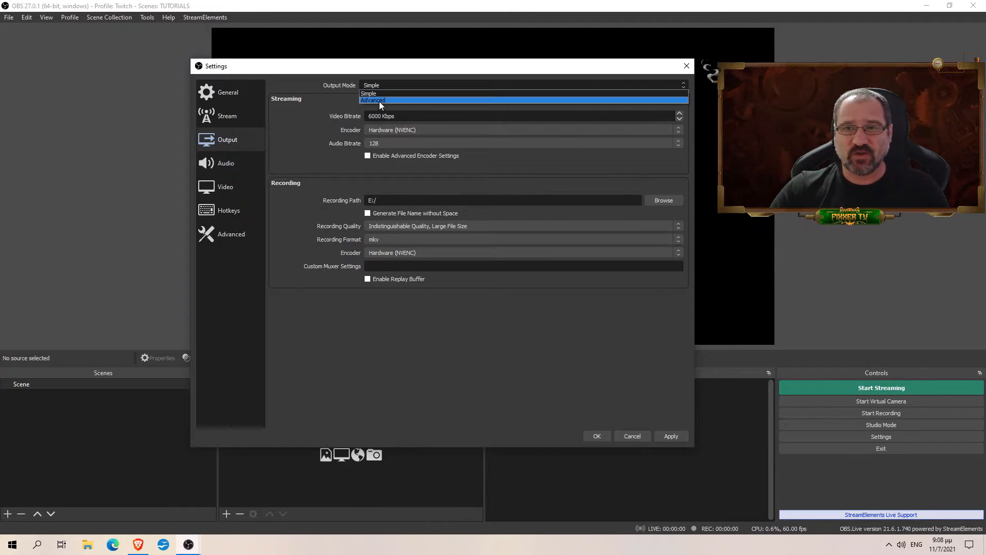
pyautogui.click(379, 101)
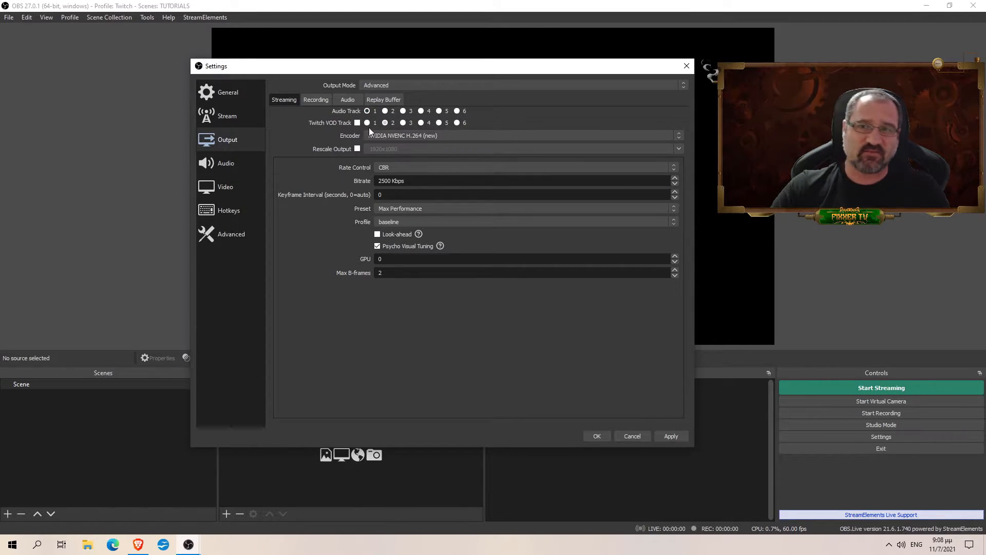
pyautogui.click(391, 87)
pyautogui.click(388, 96)
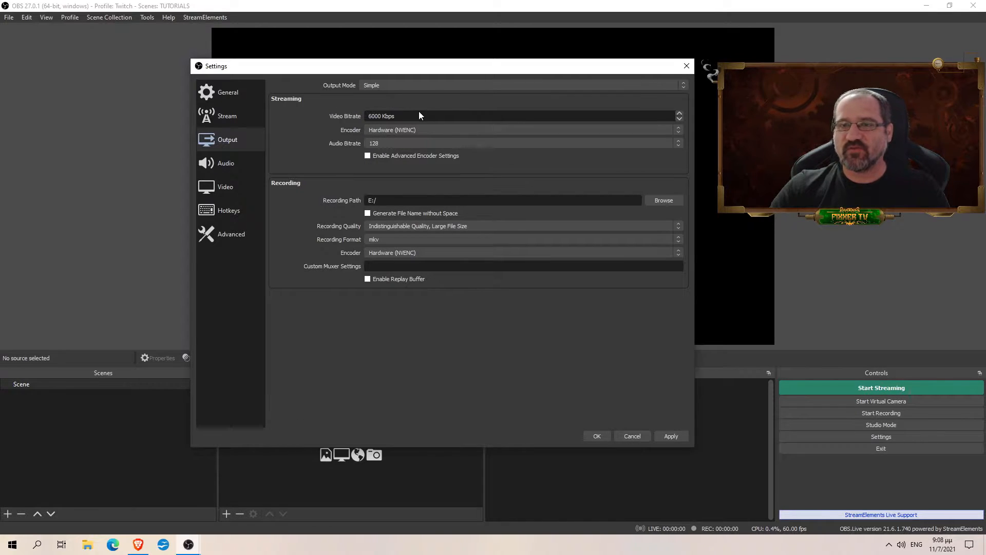
# - Set the streaming video bitrate to 6000 Kbps and the audio bitrate to 128, and review the Recording Quality choices
pyautogui.moveTo(404, 114); pyautogui.dragTo(348, 115)
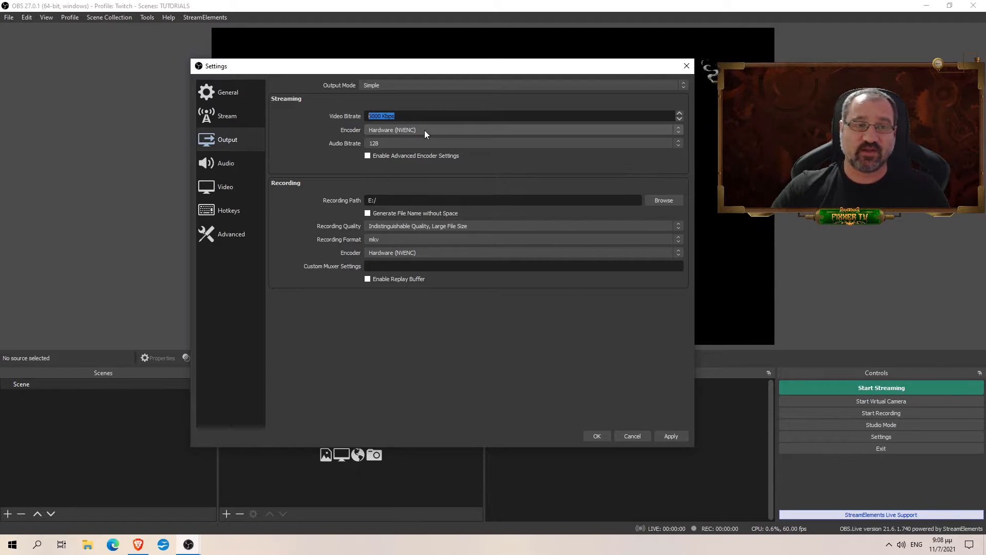
pyautogui.write('6000')
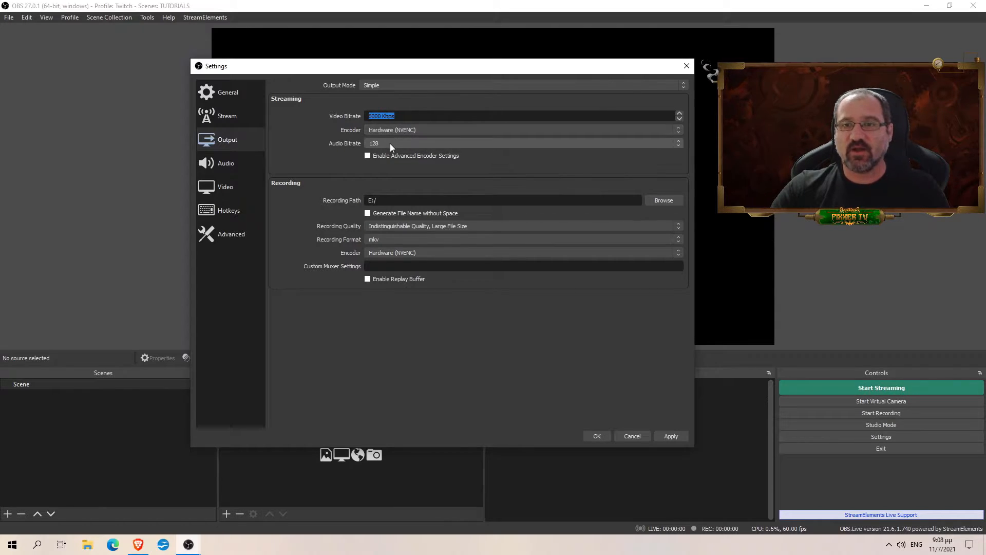
pyautogui.click(391, 144)
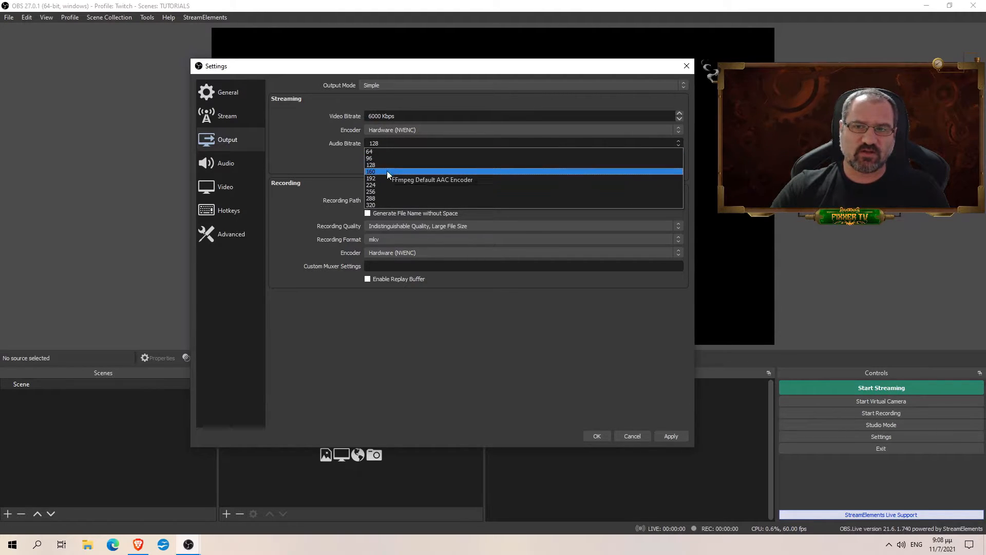
pyautogui.click(384, 166)
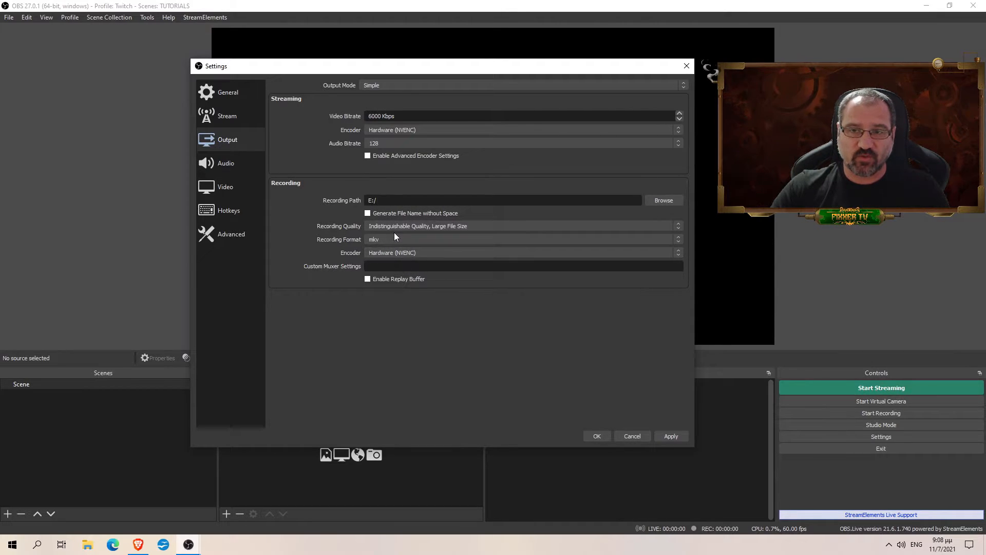
pyautogui.click(424, 225)
pyautogui.click(424, 225)
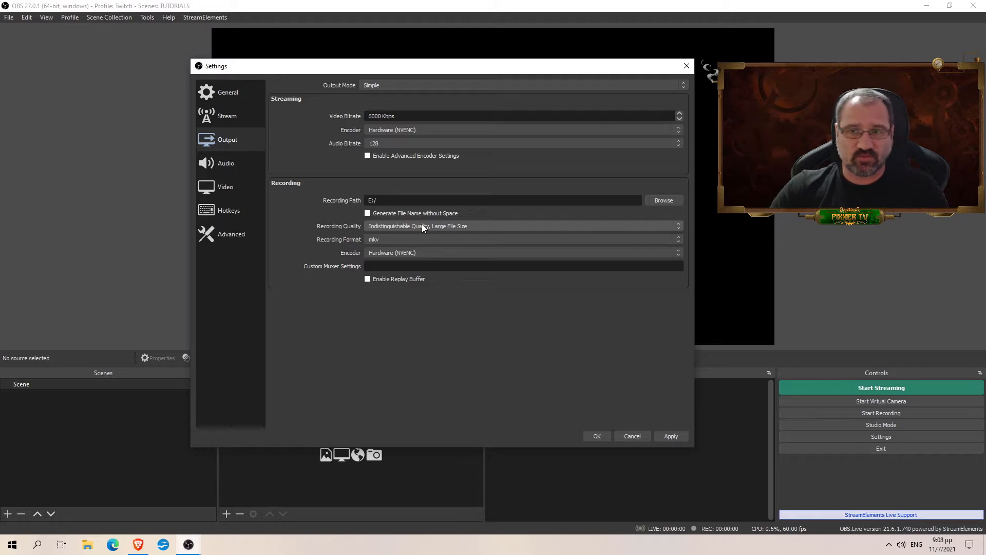
# - Examine the sample rate and channel choices in the Audio settings, keeping 48 kHz and Stereo
pyautogui.click(238, 160)
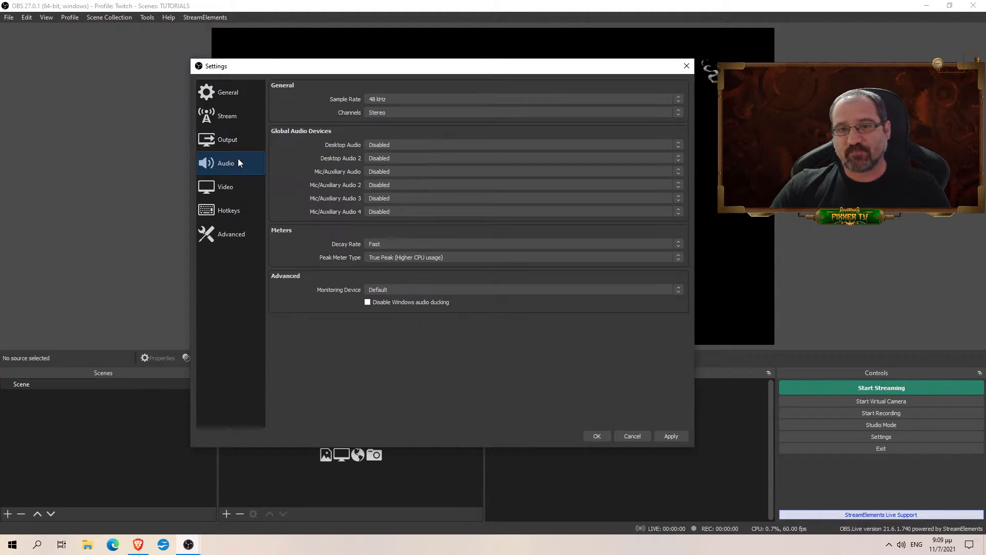
pyautogui.click(409, 99)
pyautogui.click(409, 98)
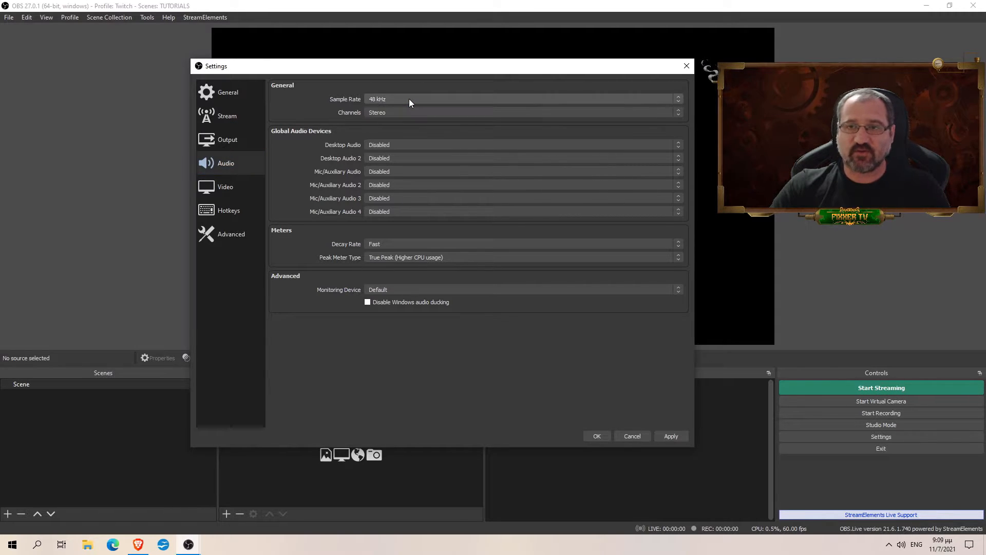
pyautogui.click(406, 110)
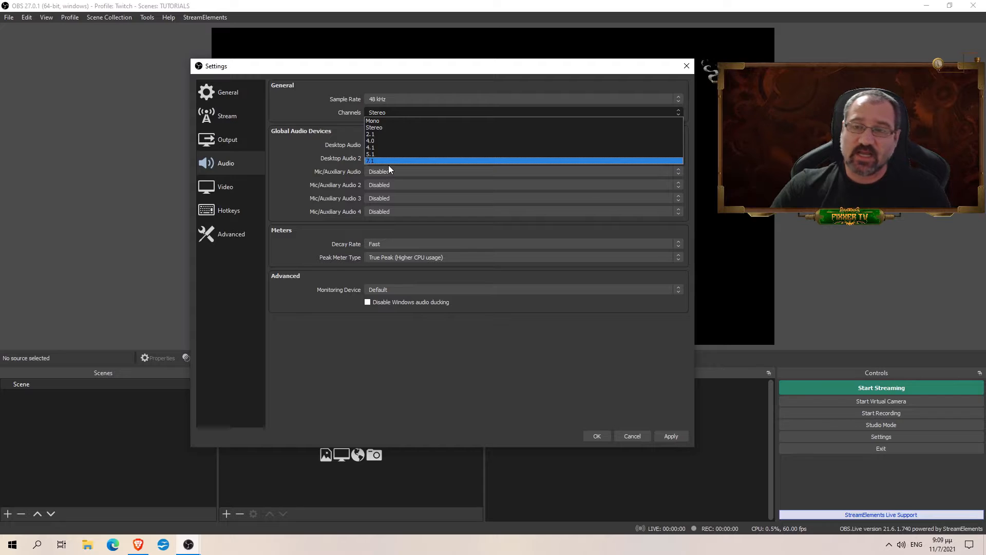
pyautogui.click(390, 128)
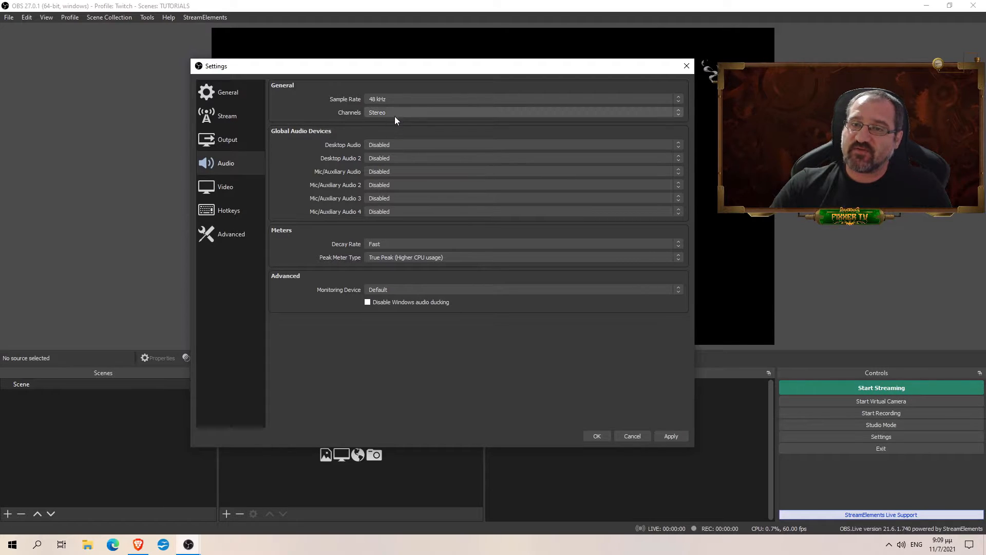
pyautogui.click(395, 114)
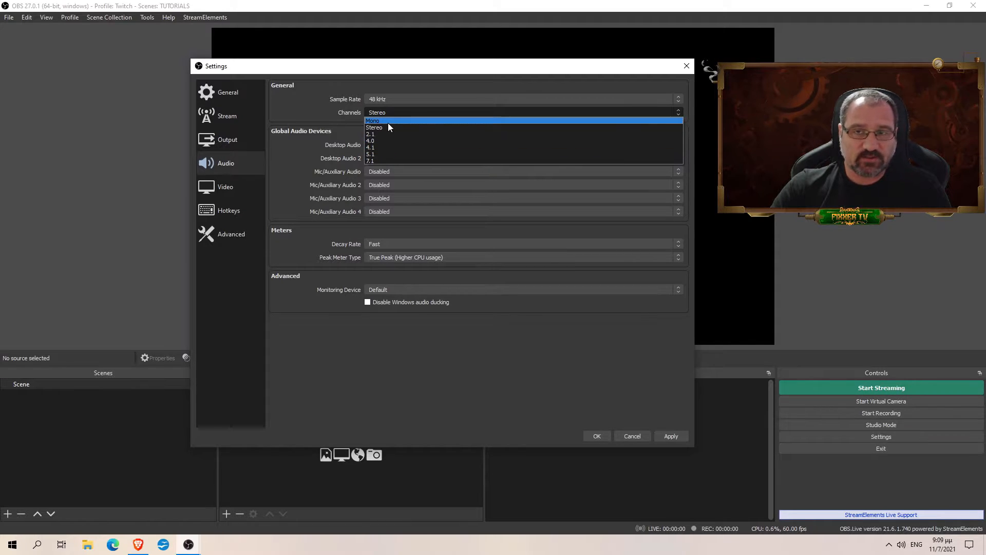
pyautogui.click(389, 128)
# - Try the 7.1 audio channel option, decline enabling surround sound, and keep the channels on Stereo
pyautogui.click(388, 112)
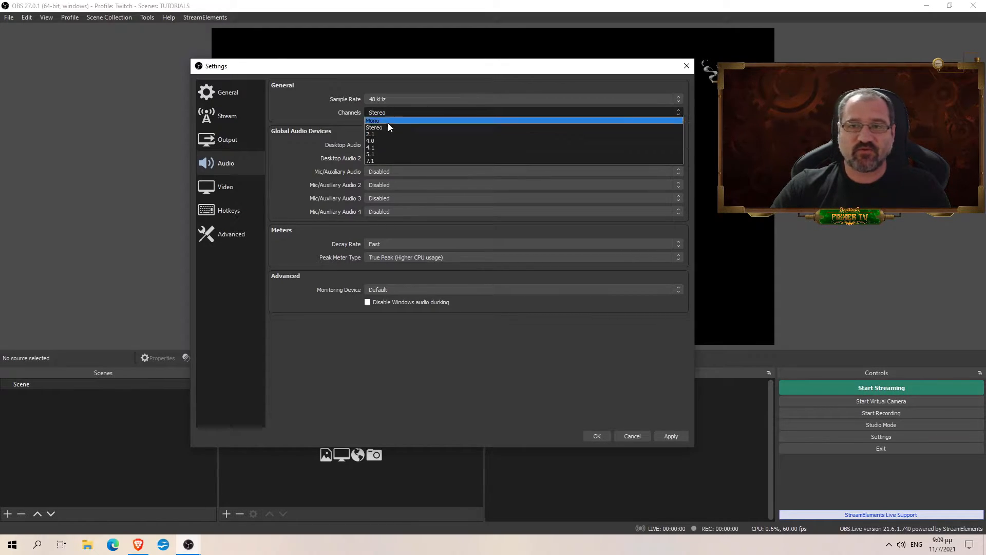
pyautogui.click(383, 161)
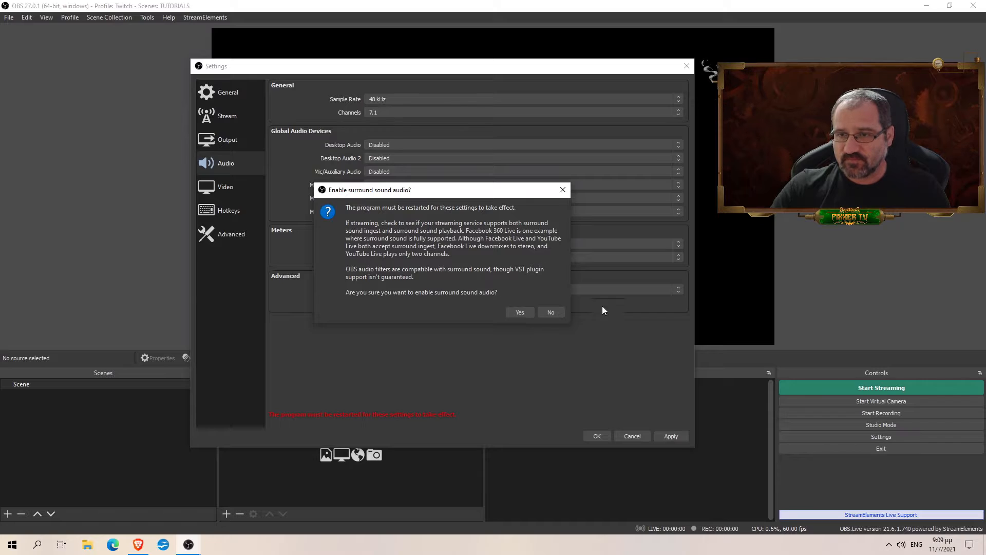
pyautogui.click(552, 312)
pyautogui.click(408, 113)
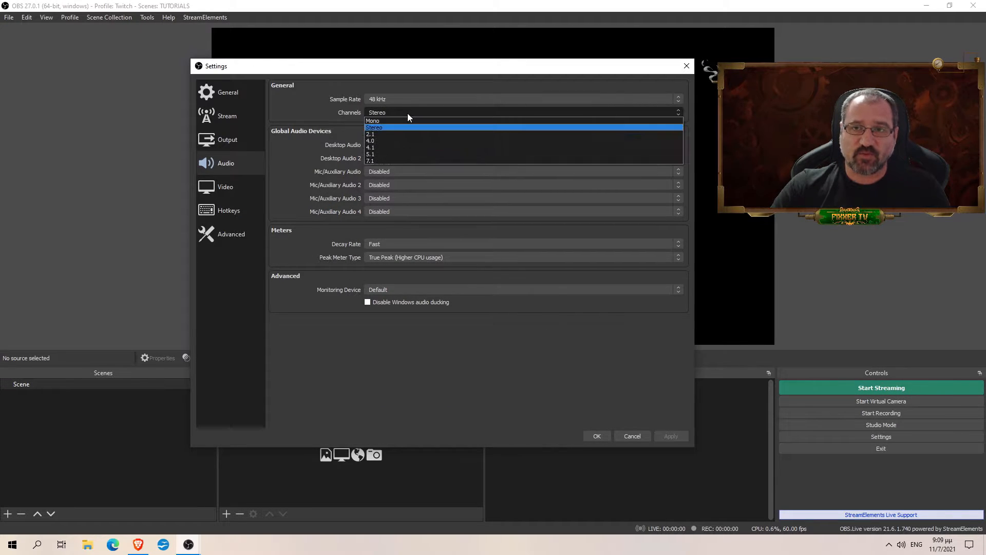
pyautogui.click(383, 161)
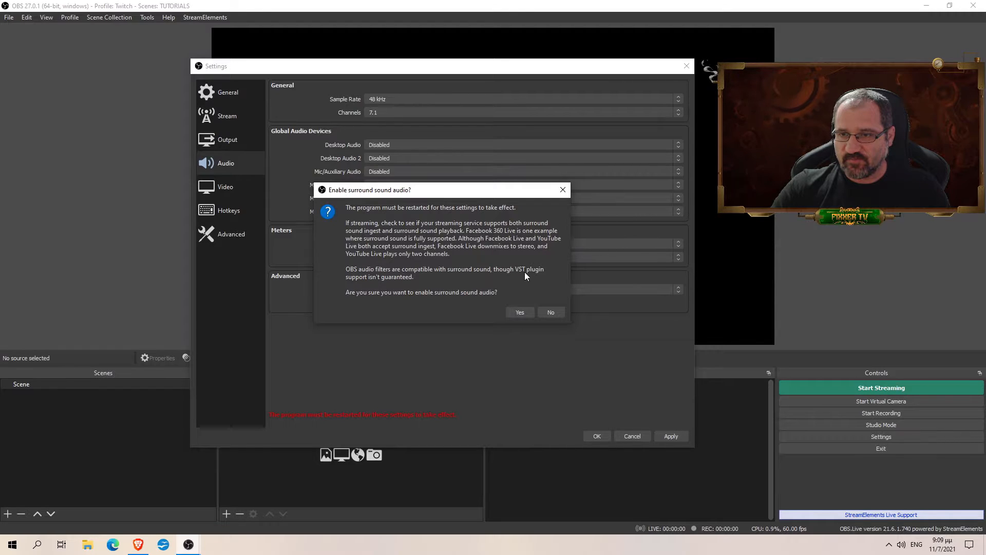
pyautogui.click(559, 312)
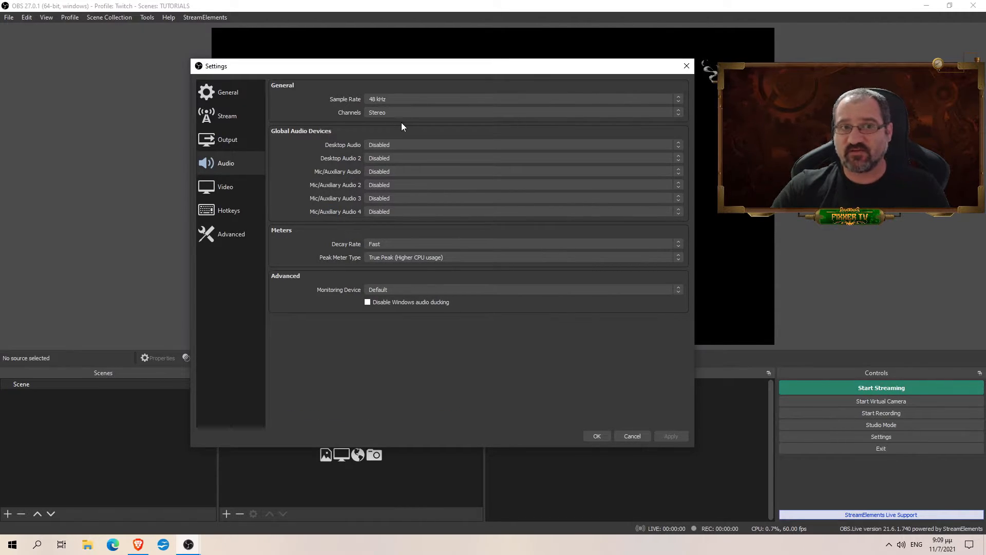
pyautogui.click(387, 113)
pyautogui.click(387, 112)
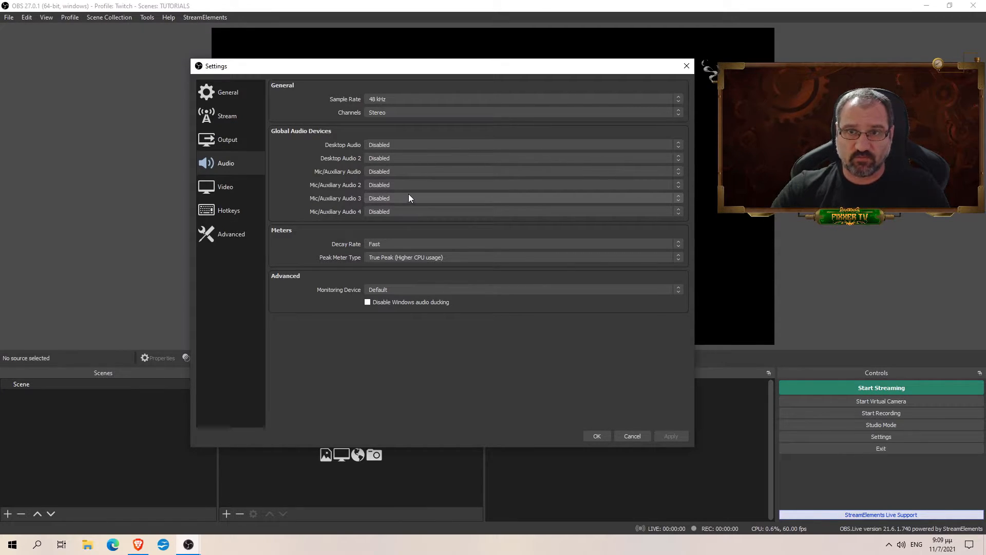
# - Set Desktop Audio to Ηχεία (High Definition Audio Device) and Desktop Audio 2 to Headphones (High Definition Audio Device)
pyautogui.click(395, 145)
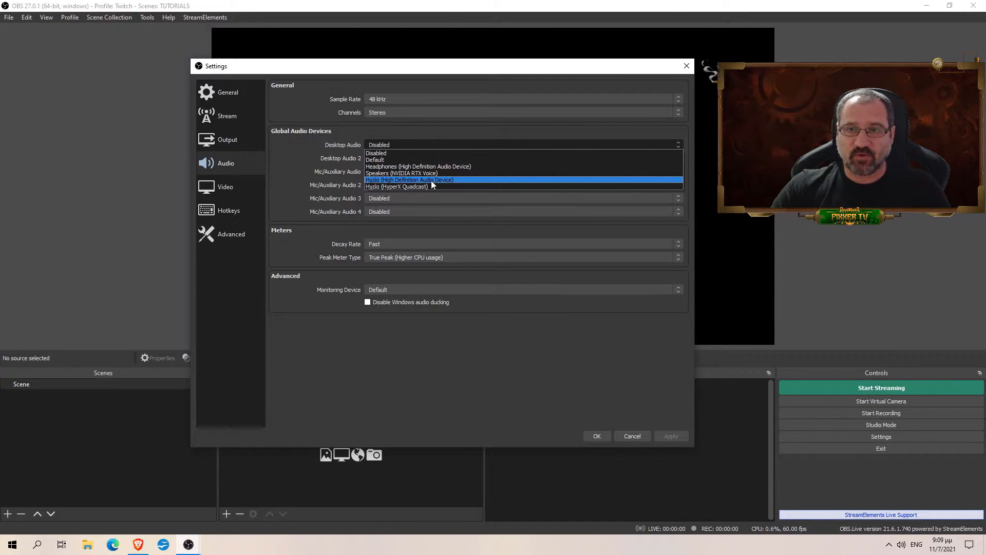
pyautogui.click(431, 181)
pyautogui.click(398, 159)
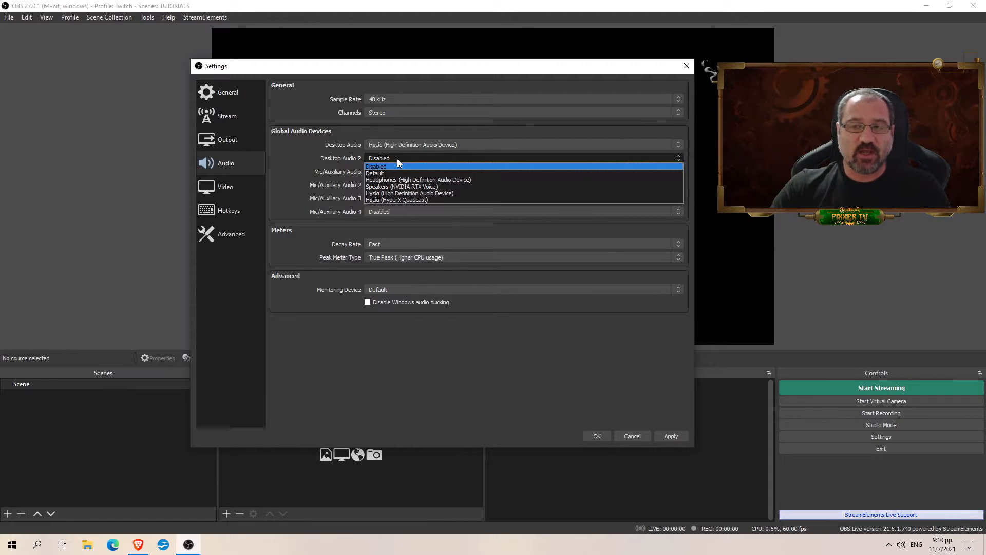
pyautogui.click(408, 180)
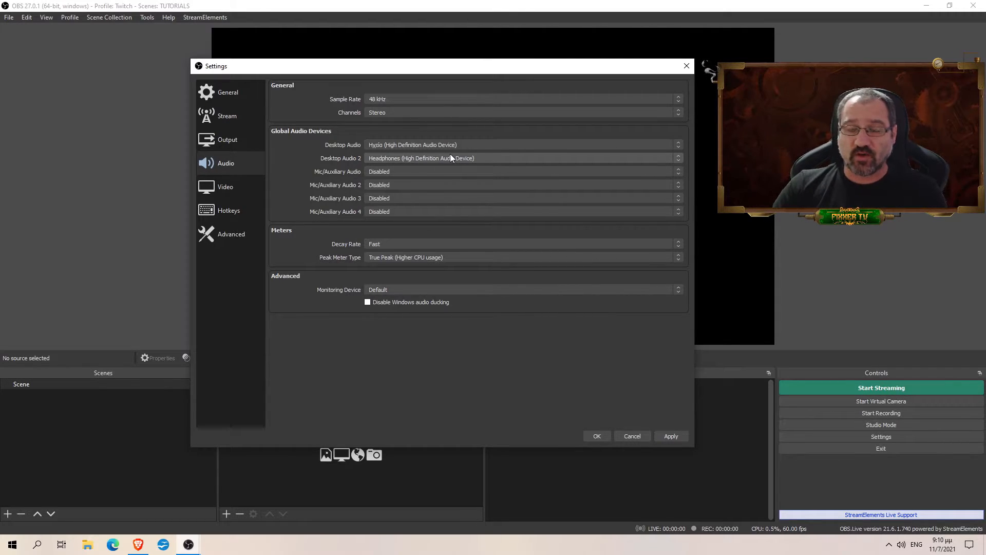
# - Set Mic/Auxiliary Audio to Microphone (NVIDIA RTX Voice) and Mic/Auxiliary Audio 2 to Microphone (HyperX Quadcast)
pyautogui.click(430, 170)
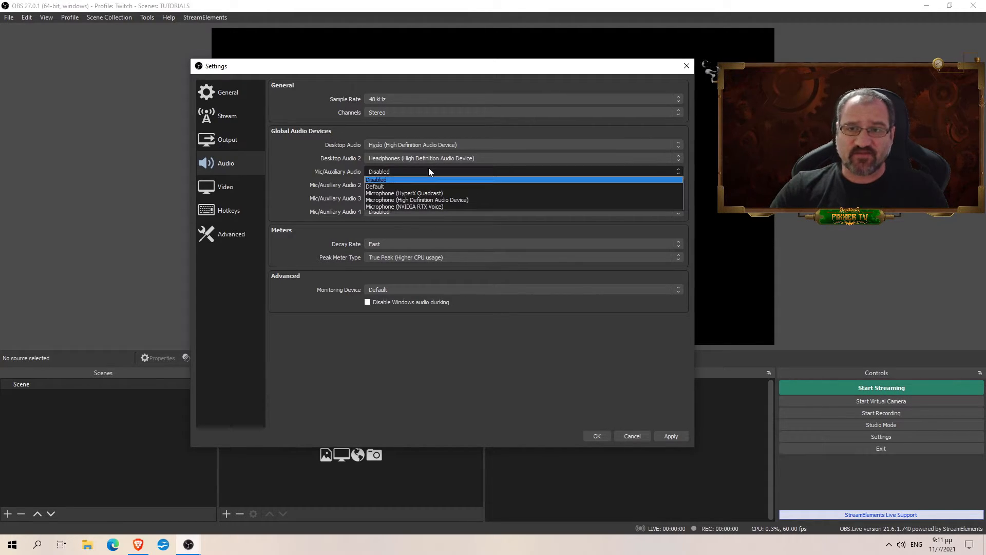
pyautogui.click(431, 205)
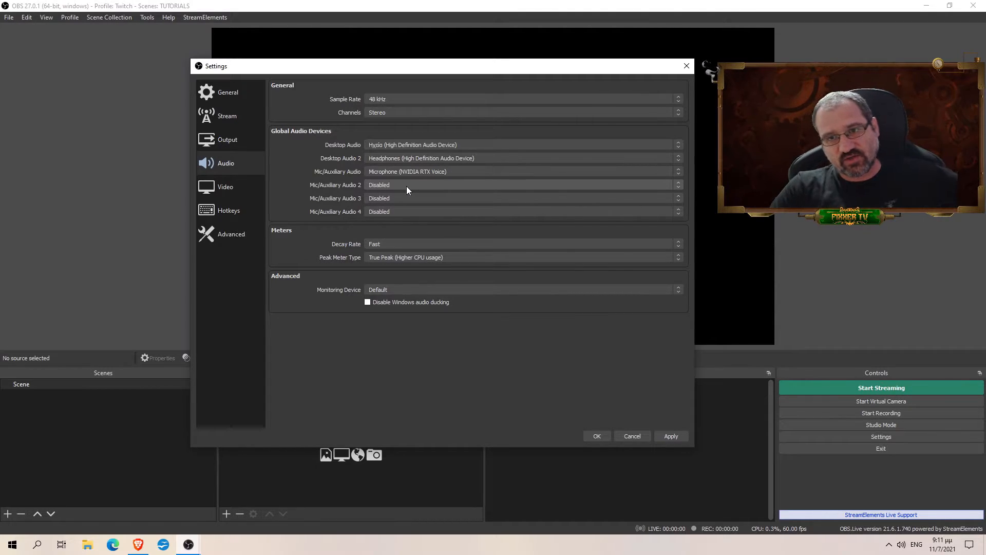
pyautogui.click(406, 186)
pyautogui.click(431, 204)
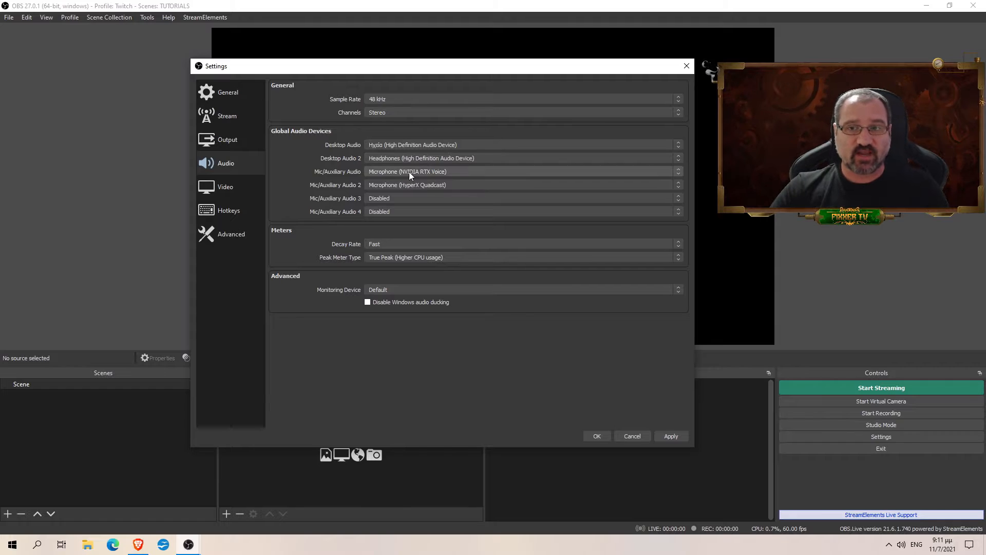
# - Examine the meter decay rate and monitoring device choices in the Audio settings
pyautogui.click(390, 245)
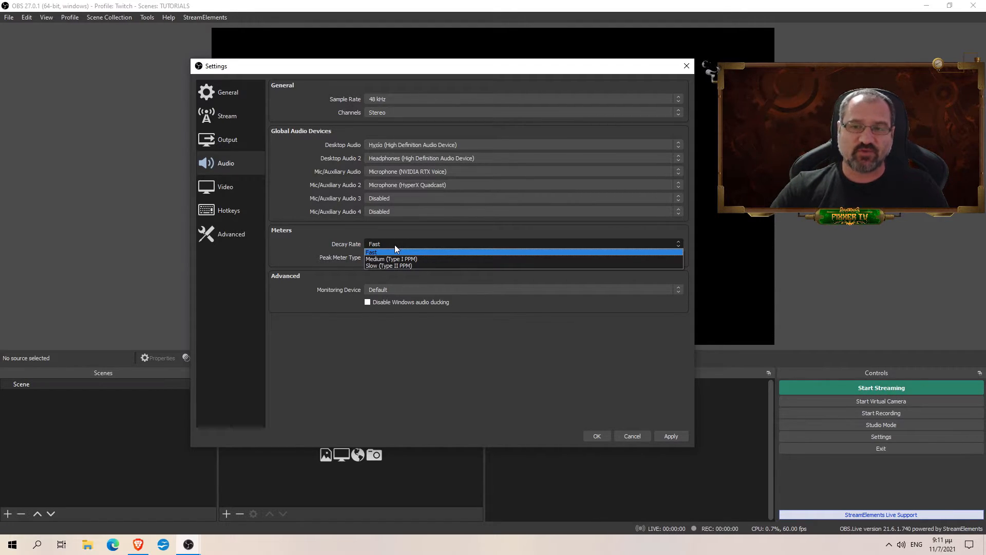
pyautogui.click(395, 245)
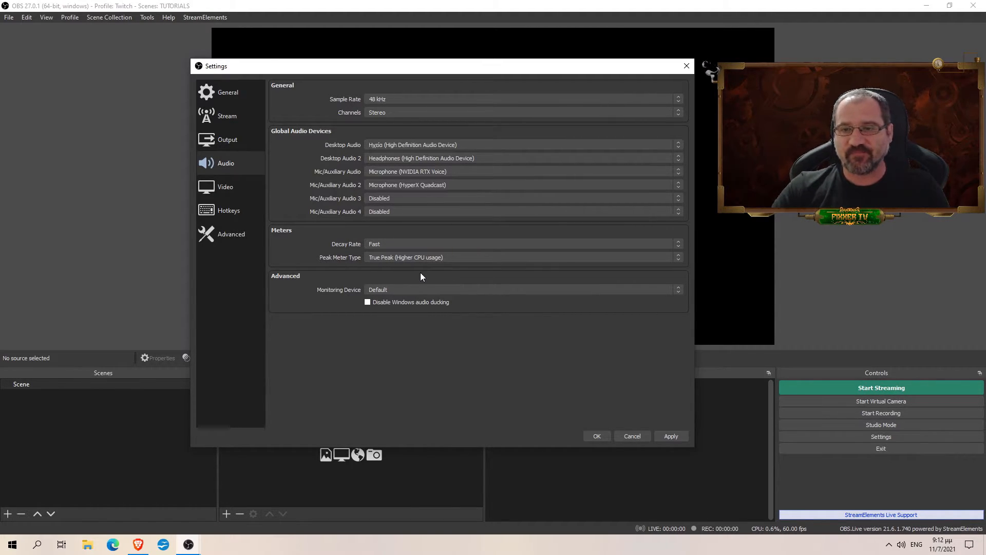
pyautogui.click(390, 290)
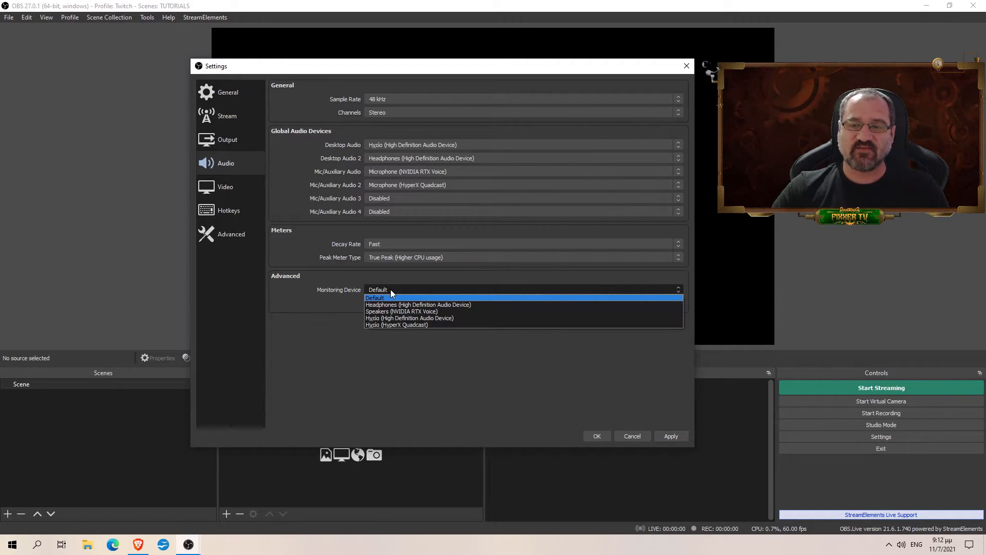
pyautogui.click(391, 289)
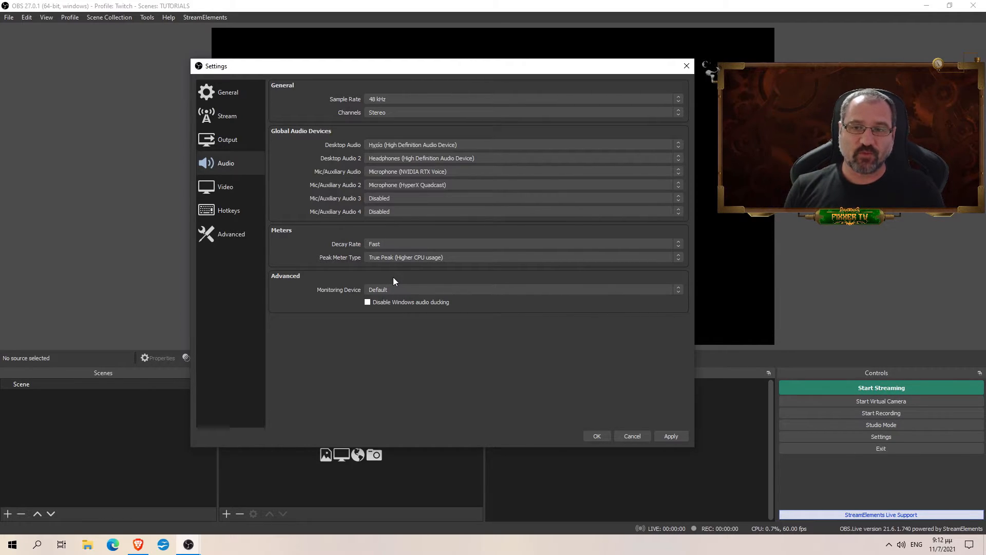
# - Try Headphones (High Definition Audio Device) as the audio monitoring device, and set it back to Default
pyautogui.click(391, 291)
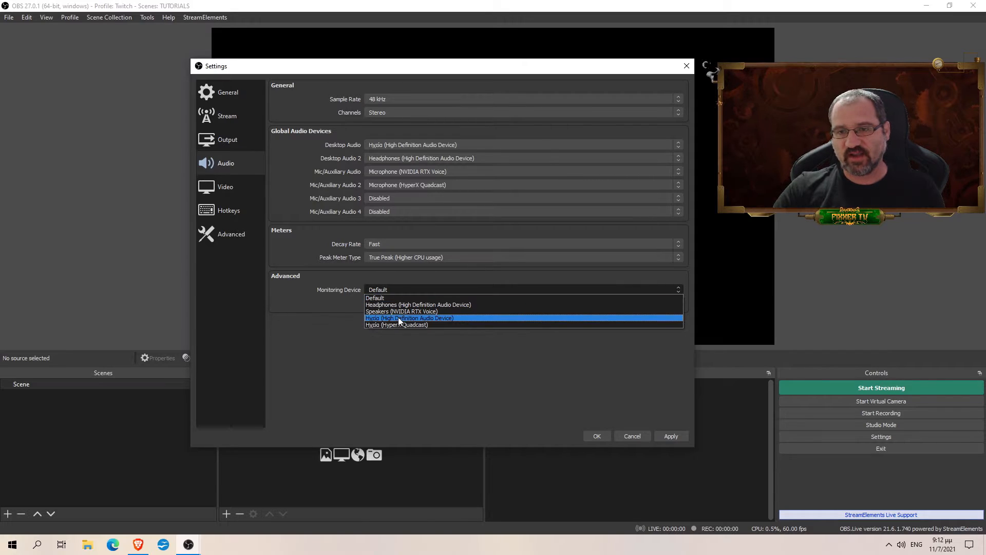
pyautogui.click(403, 306)
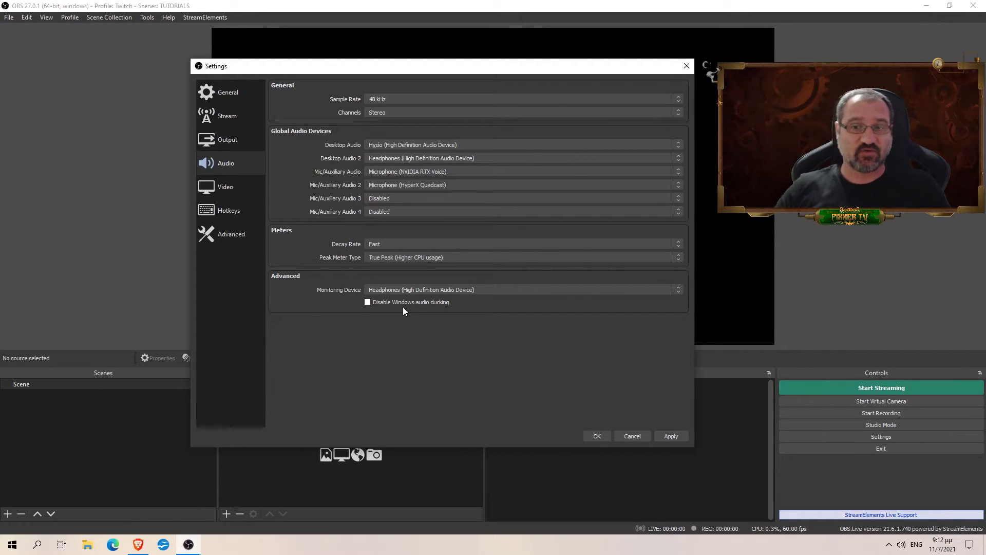
pyautogui.click(410, 291)
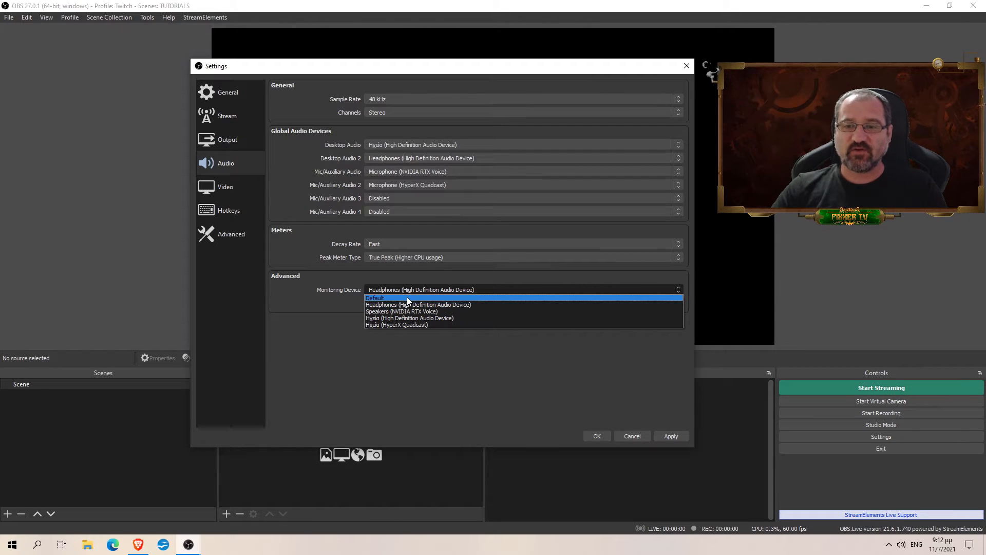
pyautogui.click(407, 297)
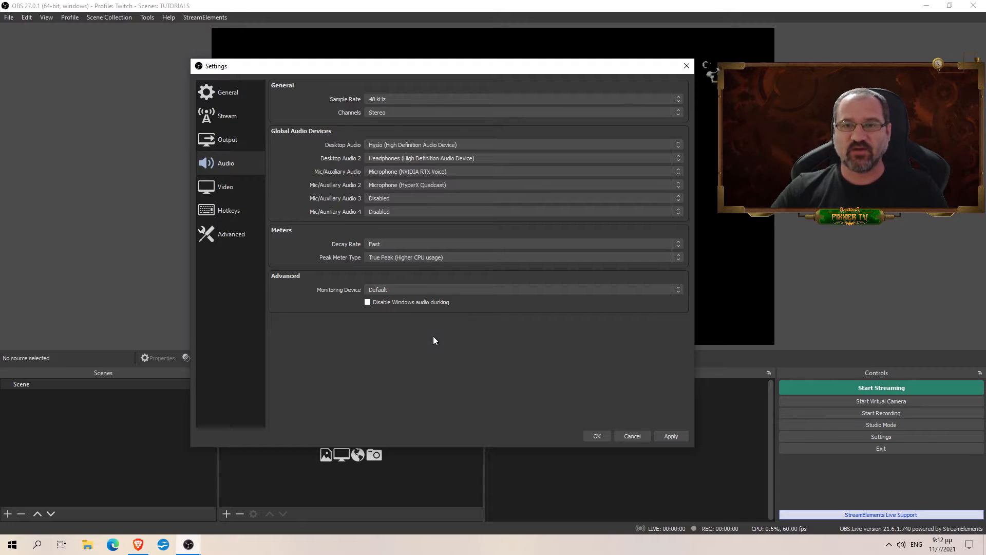
# - Open the Video settings and choose 1920x1080 as the base canvas resolution
pyautogui.click(236, 186)
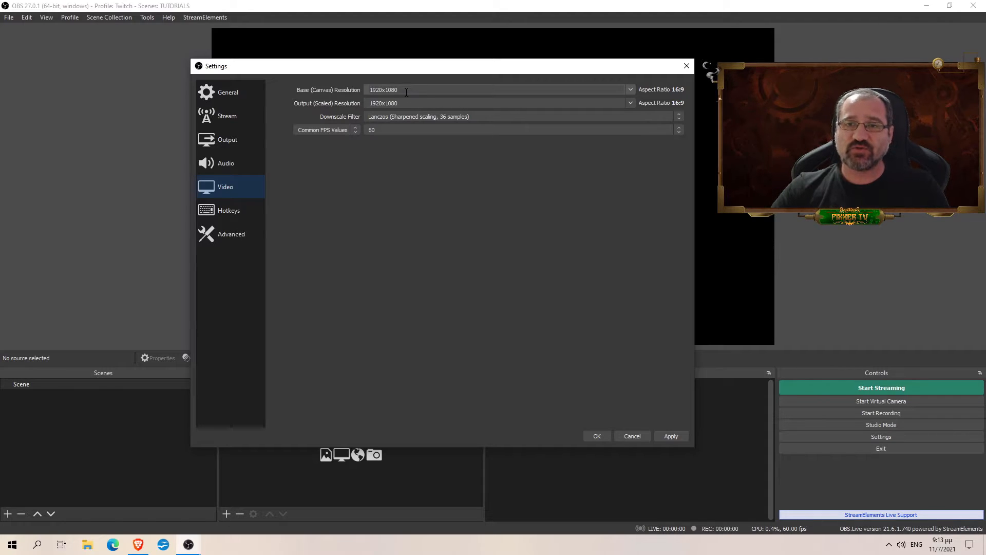
pyautogui.click(630, 91)
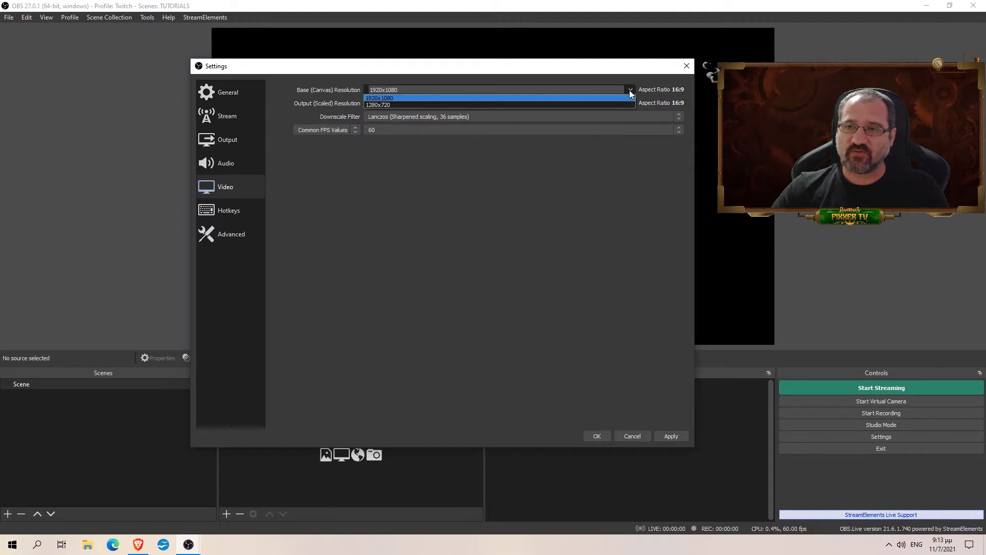
pyautogui.click(424, 97)
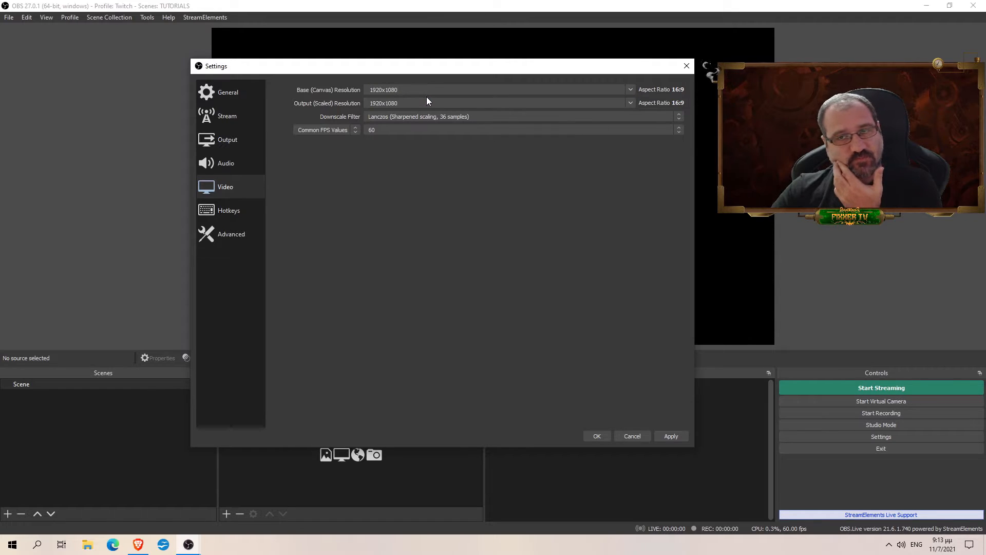
# - Examine the available output (scaled) resolutions in the Video settings
pyautogui.click(604, 104)
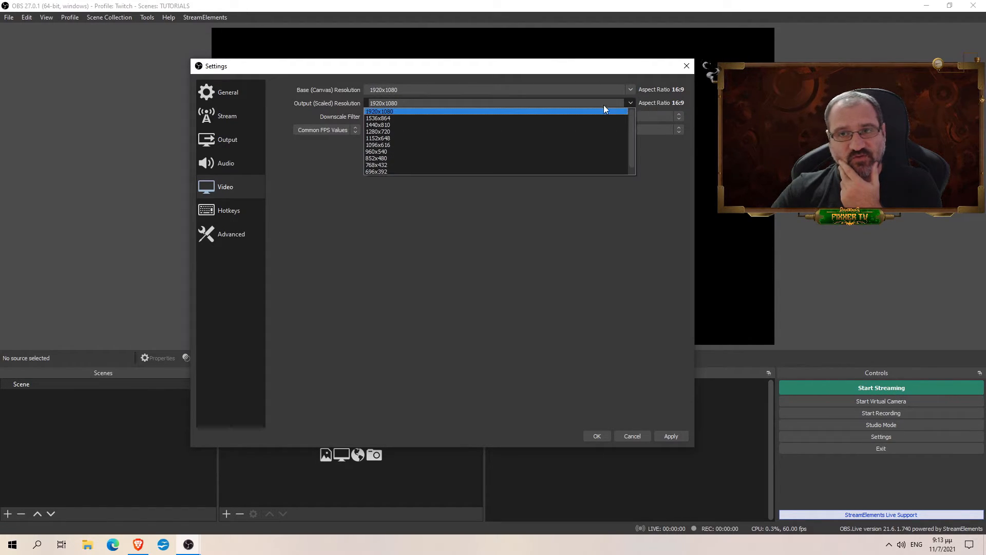
pyautogui.scroll(-1, 541, 161)
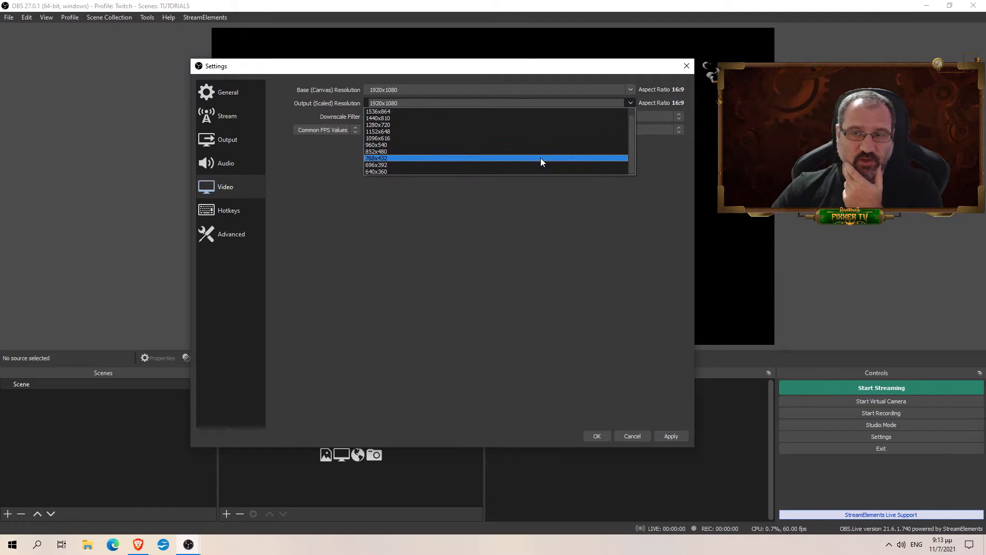
pyautogui.scroll(2, 535, 156)
pyautogui.click(508, 78)
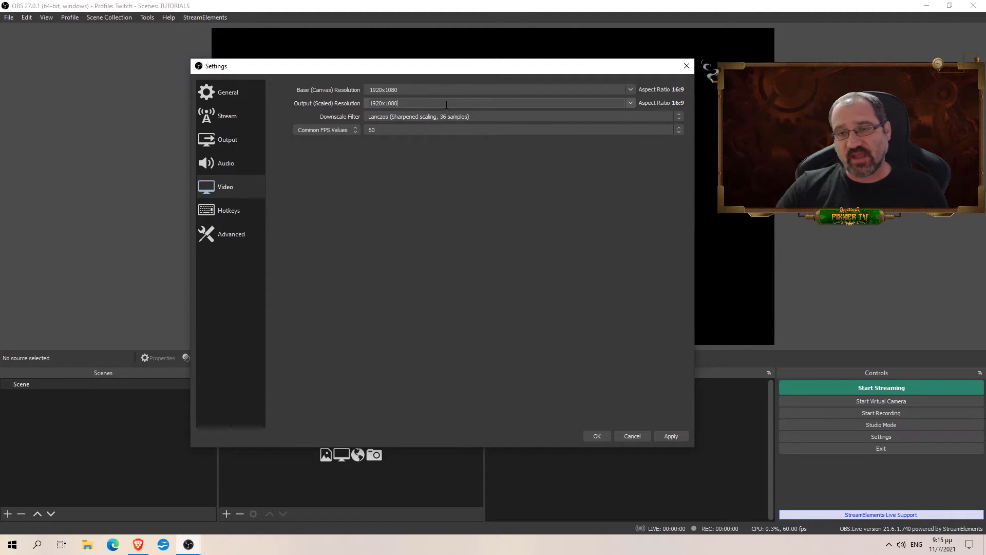
pyautogui.click(630, 103)
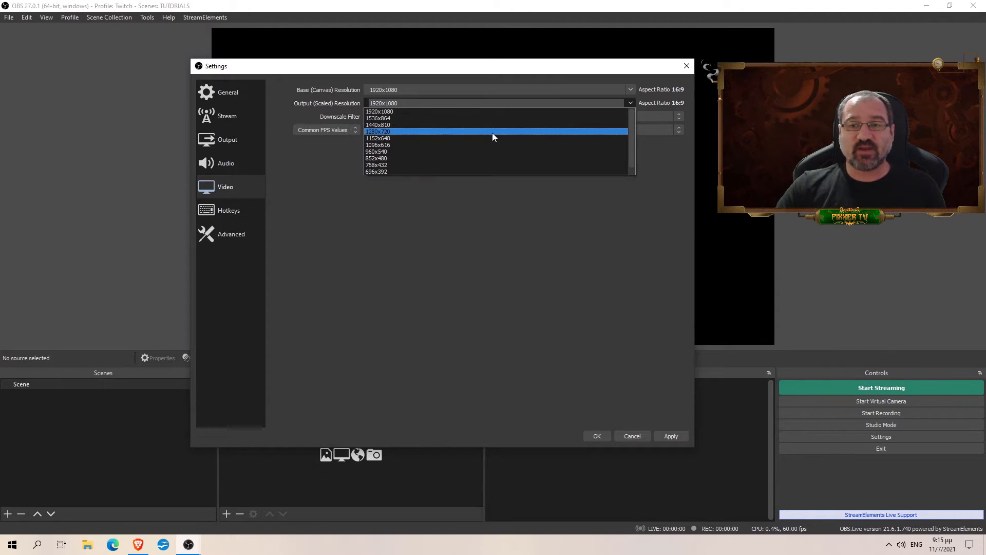
pyautogui.click(510, 212)
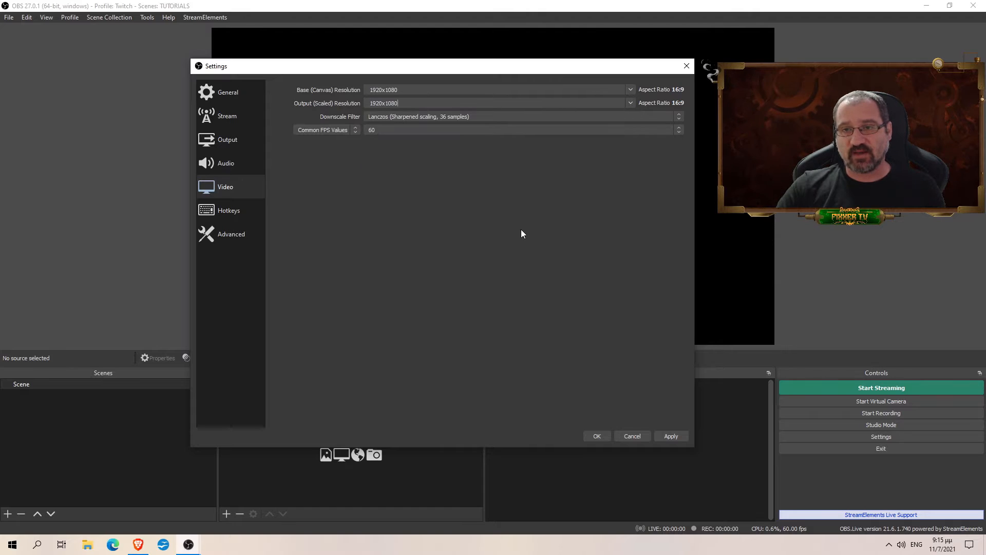
# - Examine the available downscale filters and common FPS values in the Video settings
pyautogui.click(485, 122)
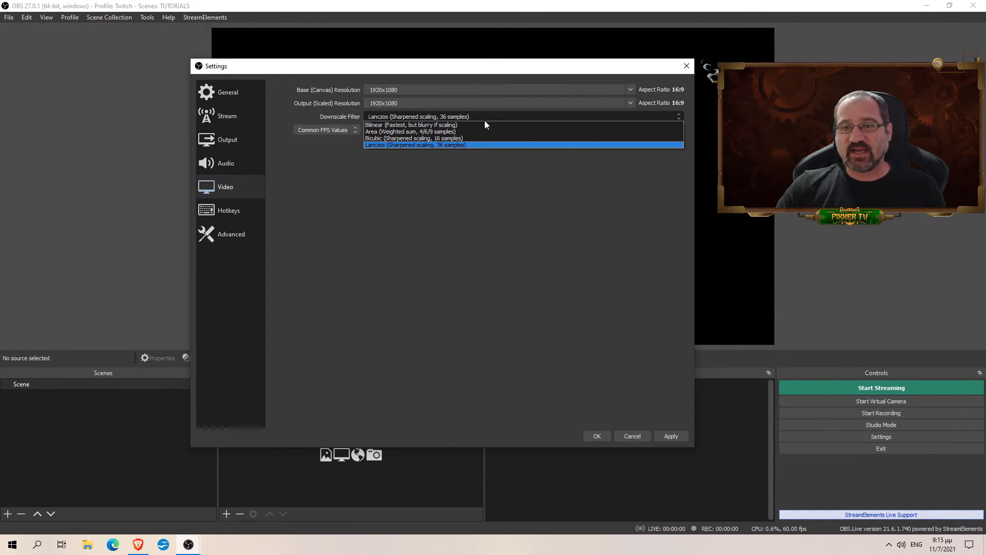
pyautogui.click(484, 119)
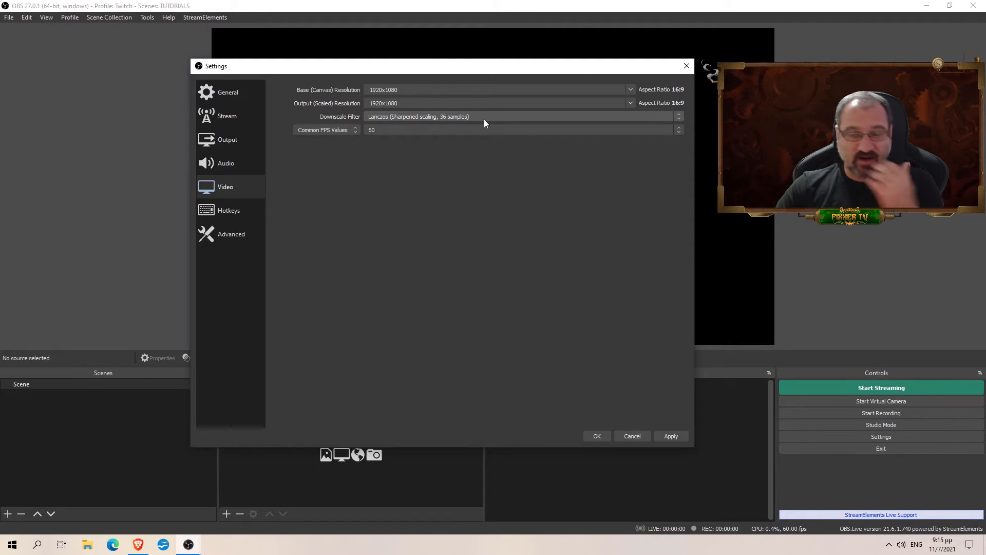
pyautogui.click(473, 129)
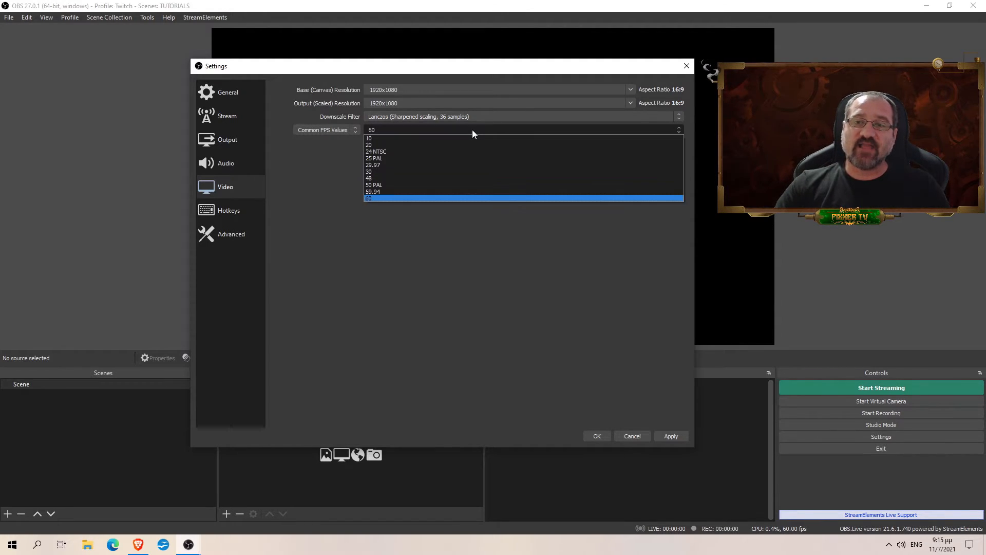
pyautogui.click(472, 129)
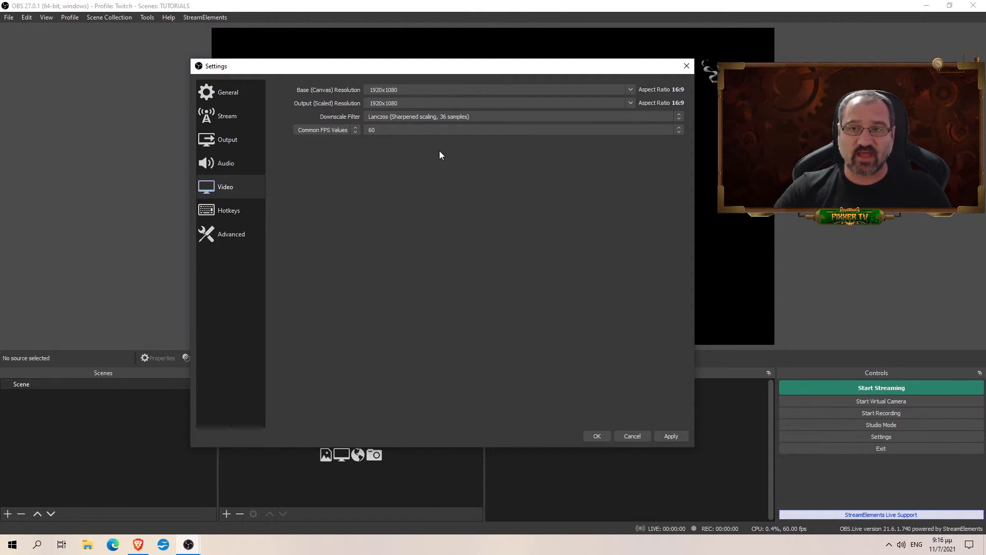
# - Look through the full list of assignable shortcuts in the Hotkeys settings
pyautogui.click(232, 209)
pyautogui.scroll(-3, 309, 155)
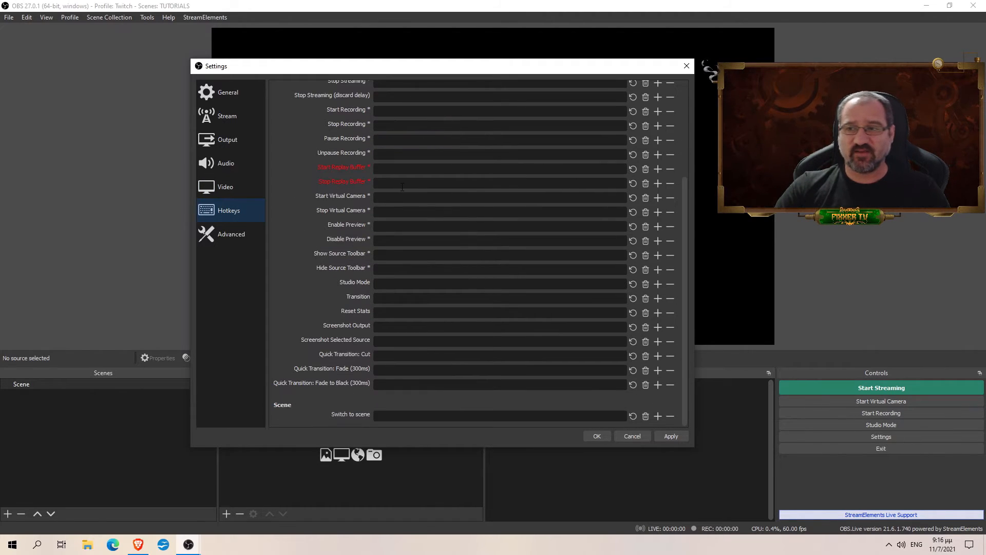
pyautogui.scroll(3, 360, 185)
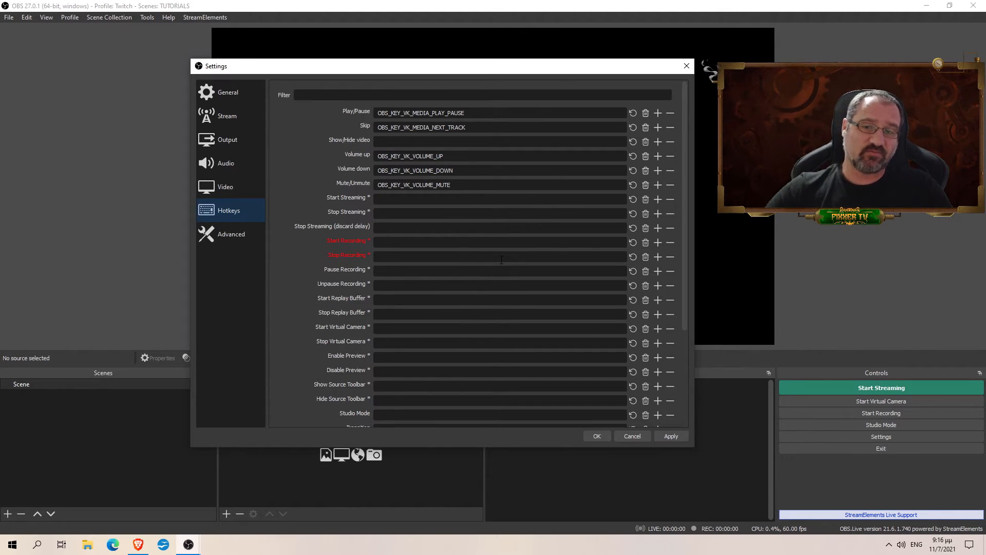
pyautogui.scroll(-5, 501, 260)
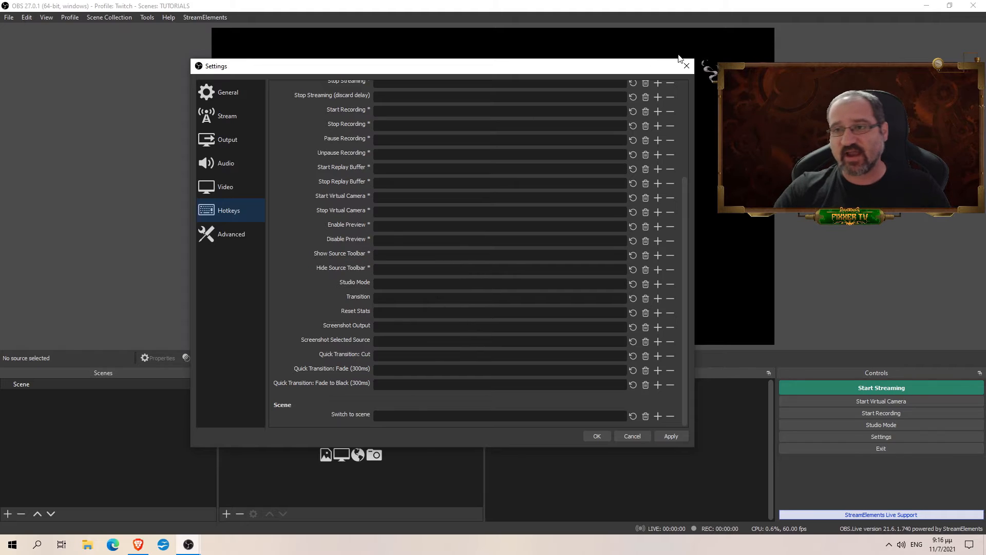
# - Open the Advanced settings and examine the process priority choices
pyautogui.click(231, 235)
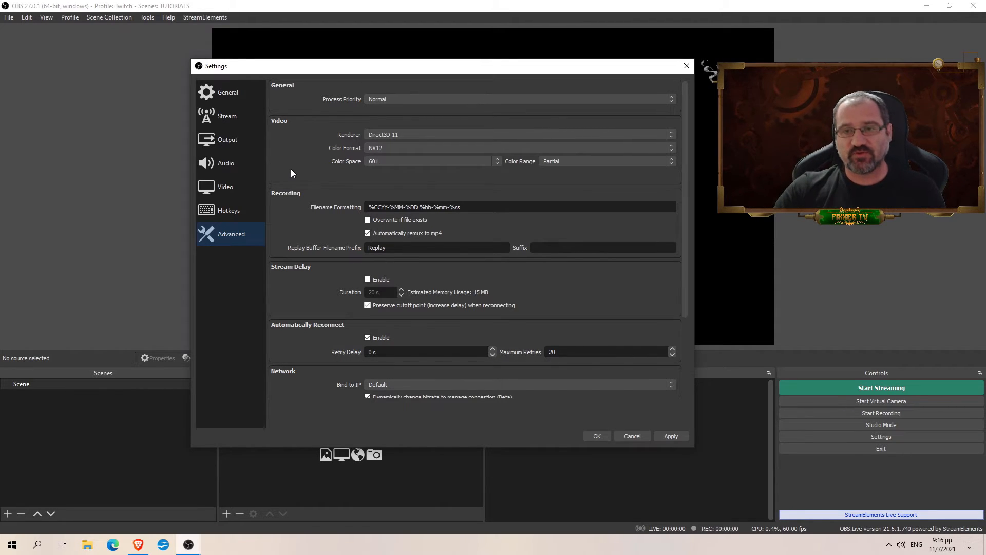
pyautogui.click(476, 103)
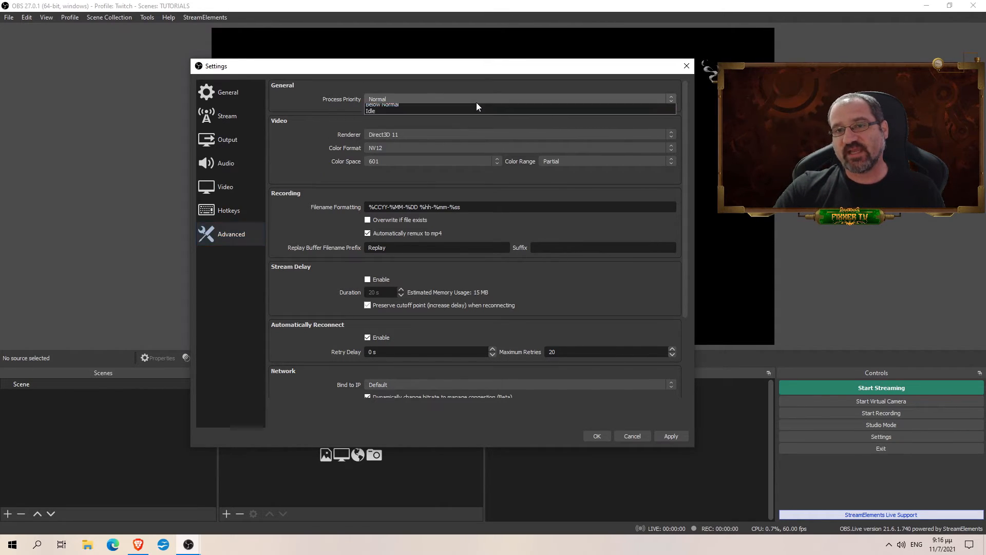
pyautogui.click(414, 121)
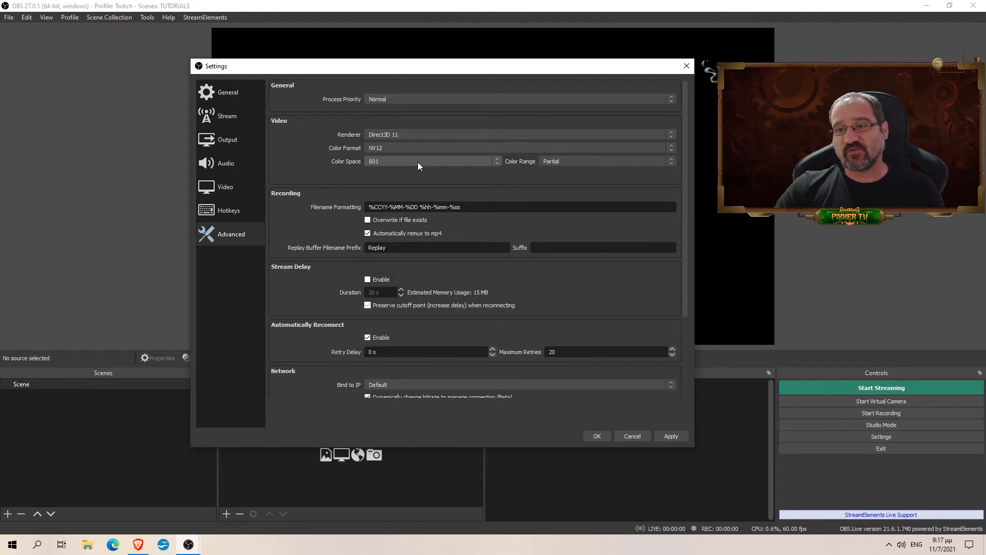
# - Set the video color range to Full and check the color space choices in the Advanced settings
pyautogui.click(560, 162)
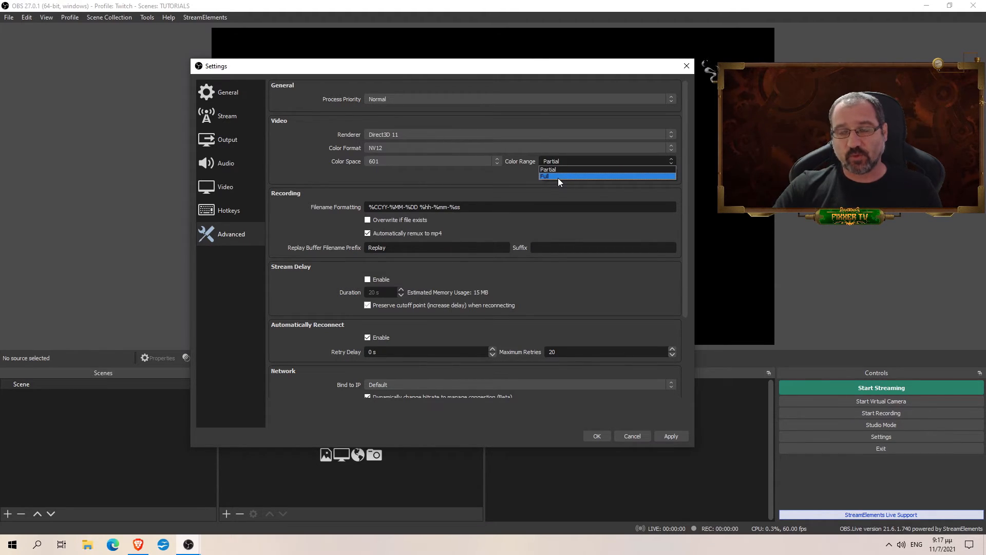
pyautogui.click(560, 176)
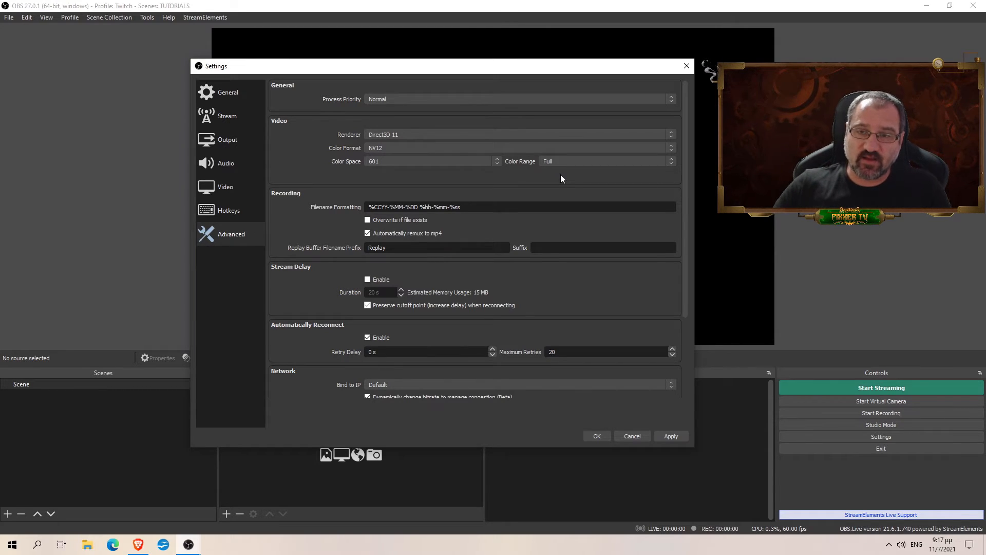
pyautogui.click(444, 164)
pyautogui.click(444, 162)
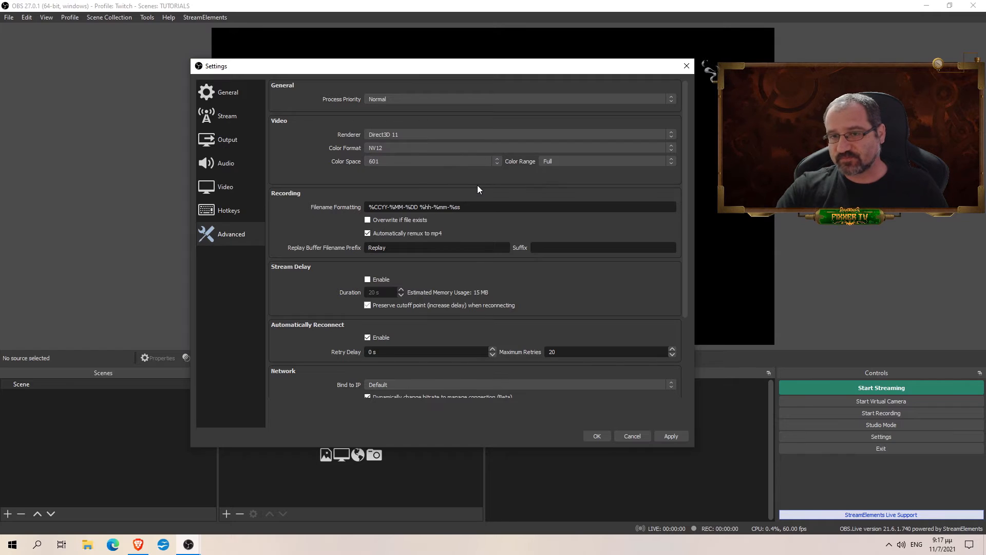
# - Examine the recording, stream delay, automatic reconnect and network options in the Advanced settings
pyautogui.scroll(-1, 470, 189)
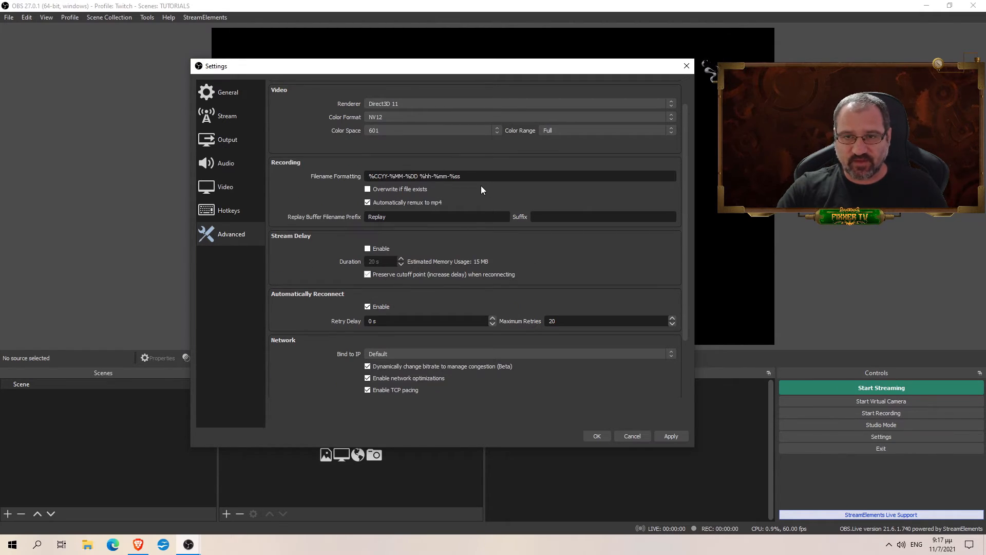
pyautogui.scroll(-2, 481, 186)
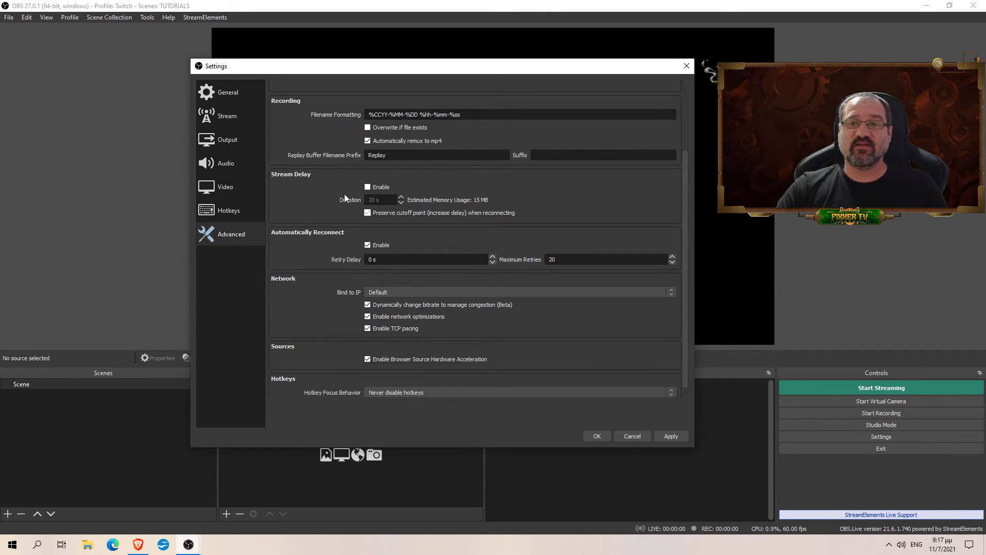
pyautogui.scroll(1, 565, 211)
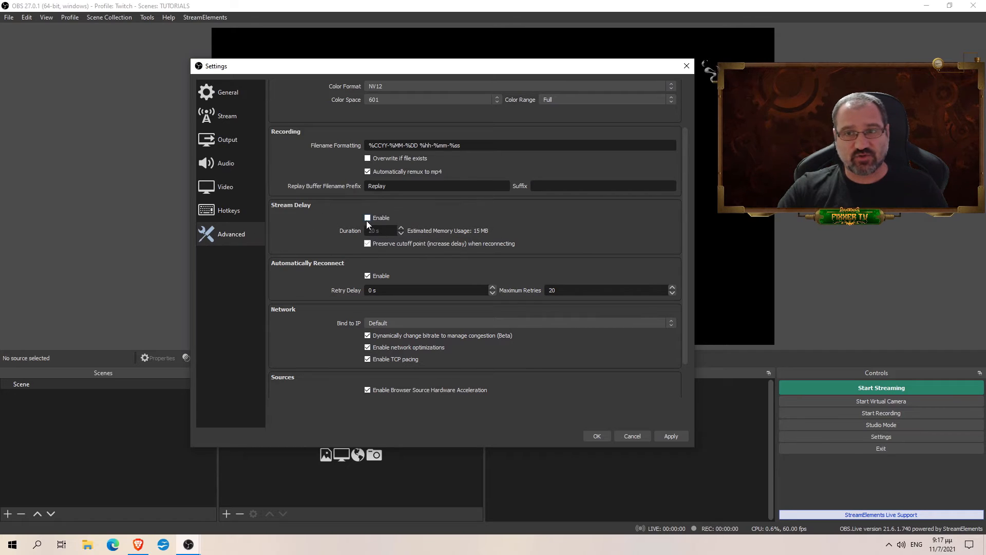
pyautogui.scroll(-1, 498, 235)
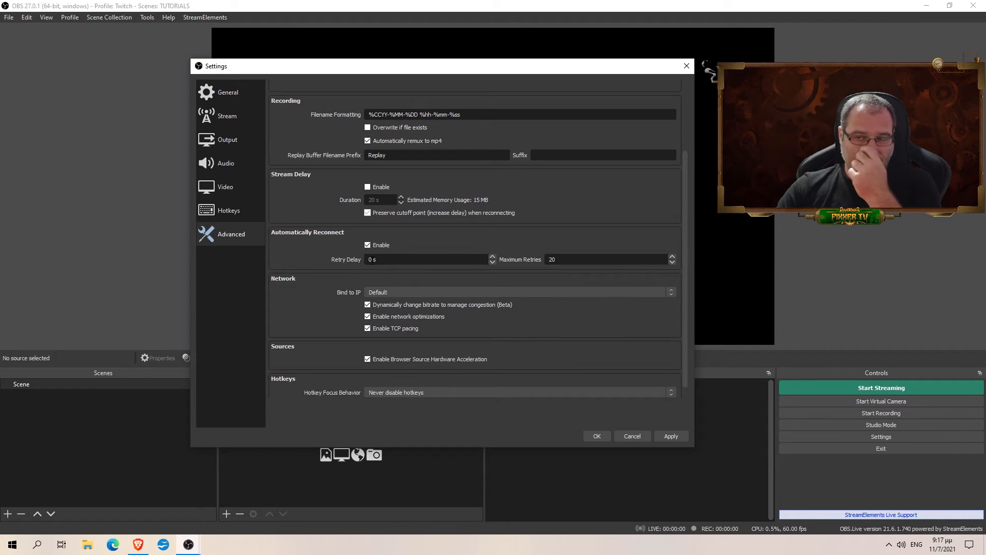
pyautogui.click(568, 260)
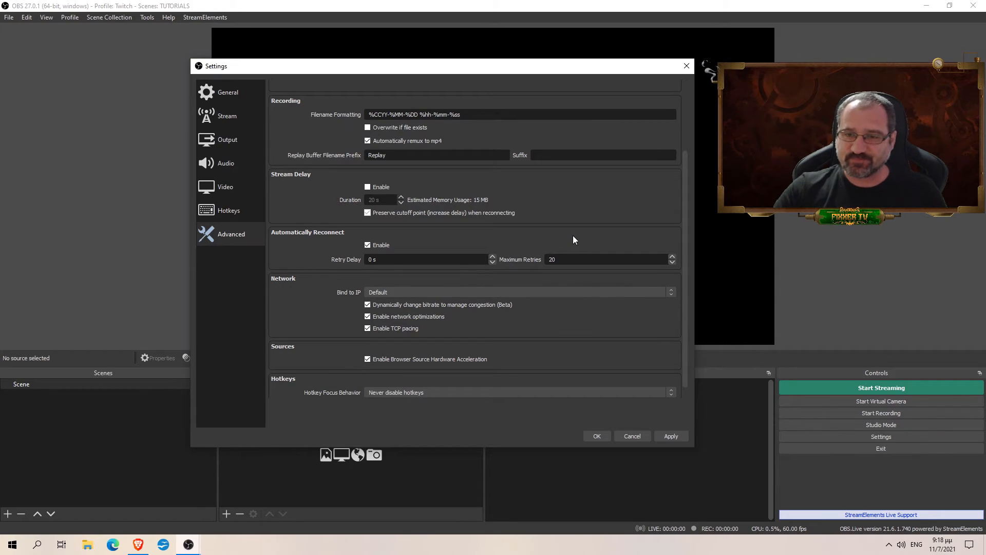
pyautogui.scroll(-1, 337, 303)
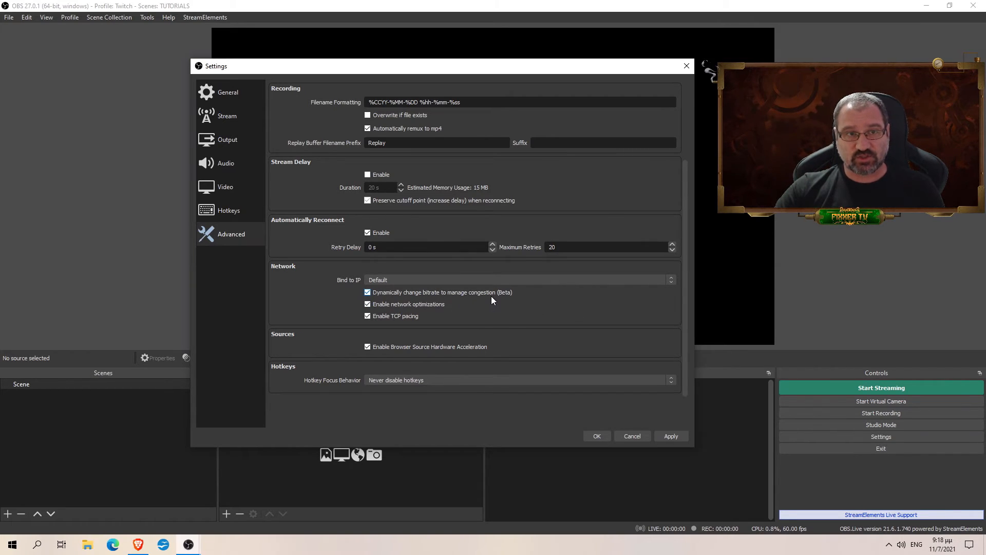
# - Check the network and browser source acceleration options, and review every settings category from General through Advanced
pyautogui.moveTo(492, 296)
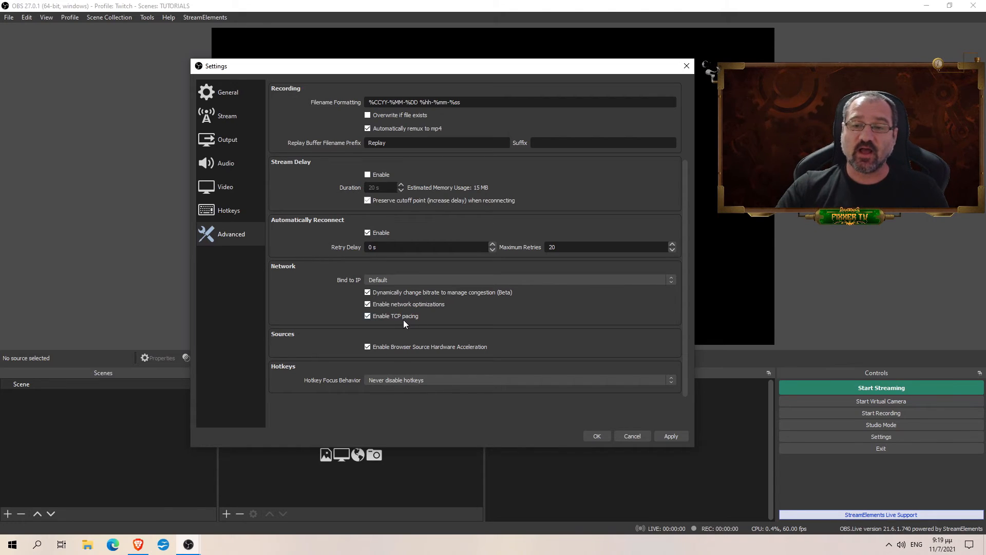
pyautogui.click(367, 347)
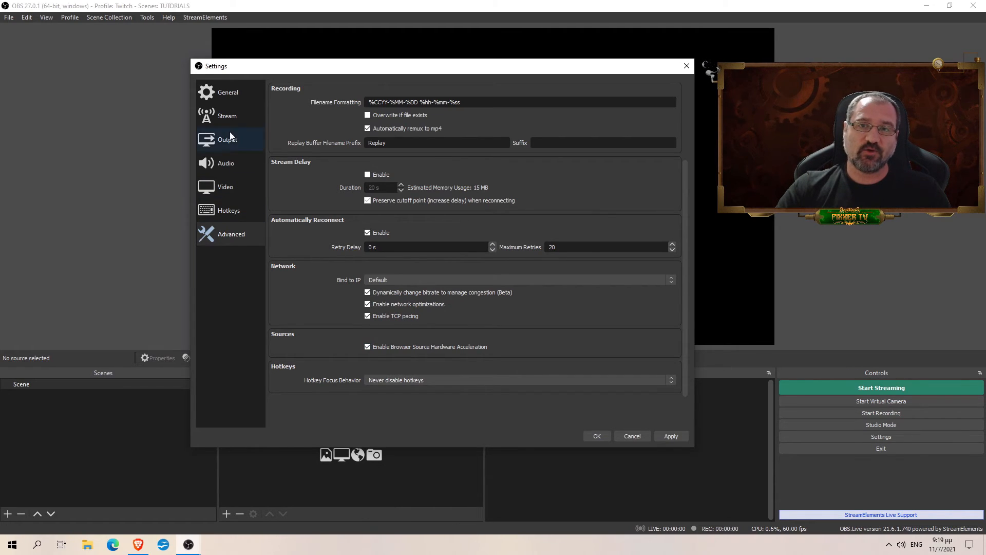
pyautogui.click(222, 95)
pyautogui.click(226, 116)
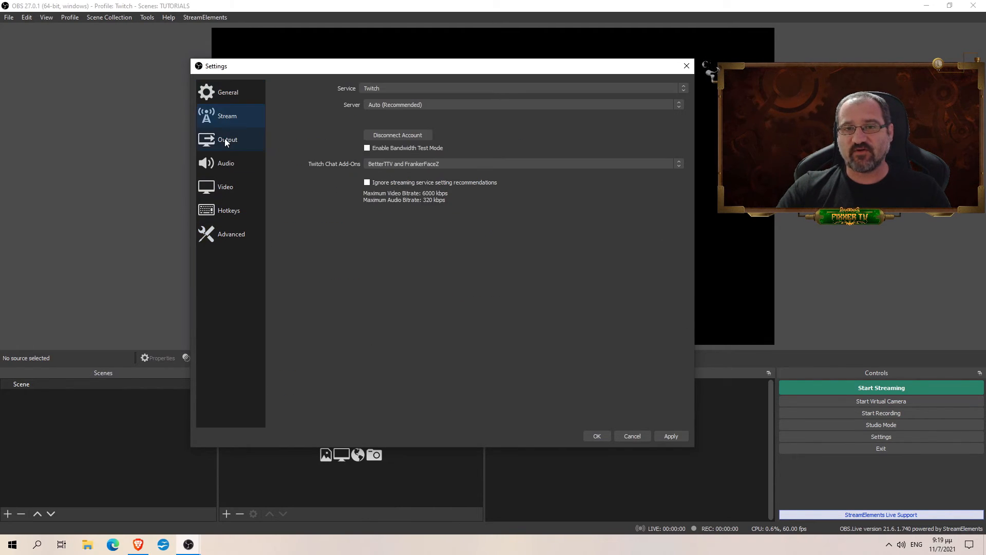
pyautogui.click(224, 138)
pyautogui.click(229, 165)
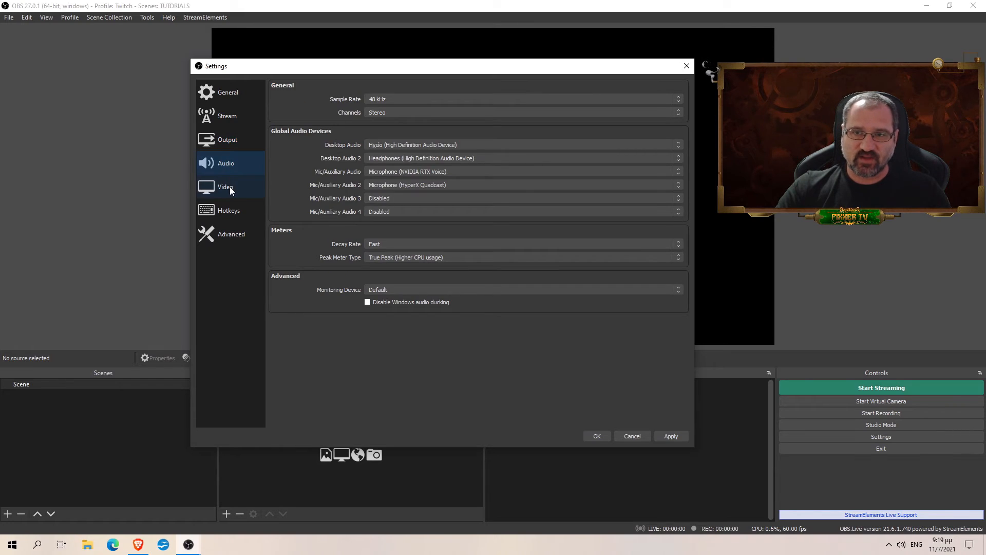
pyautogui.click(229, 187)
pyautogui.click(230, 206)
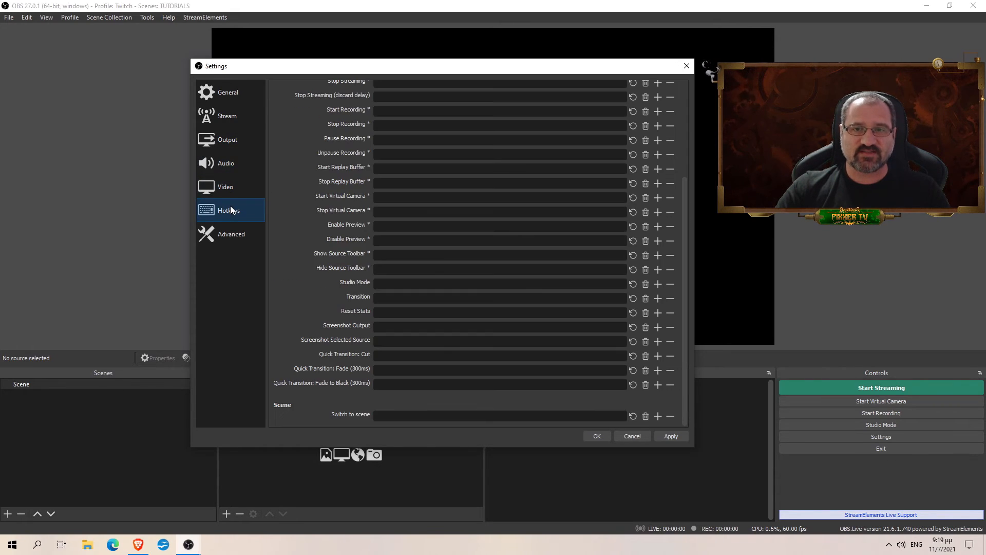
pyautogui.click(232, 233)
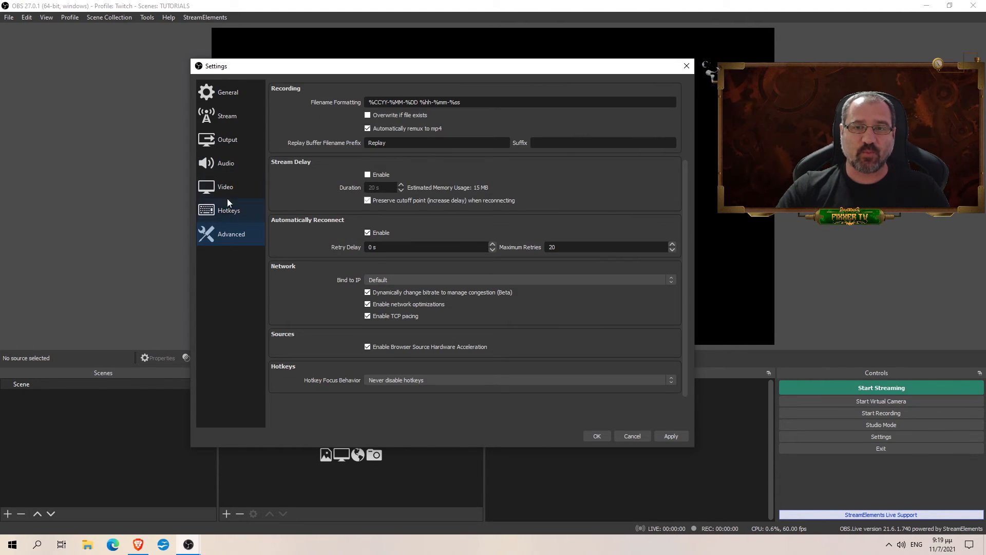
# - Switch the output mode to Advanced and examine its streaming track options and the bitrate settings of its audio tracks
pyautogui.click(226, 101)
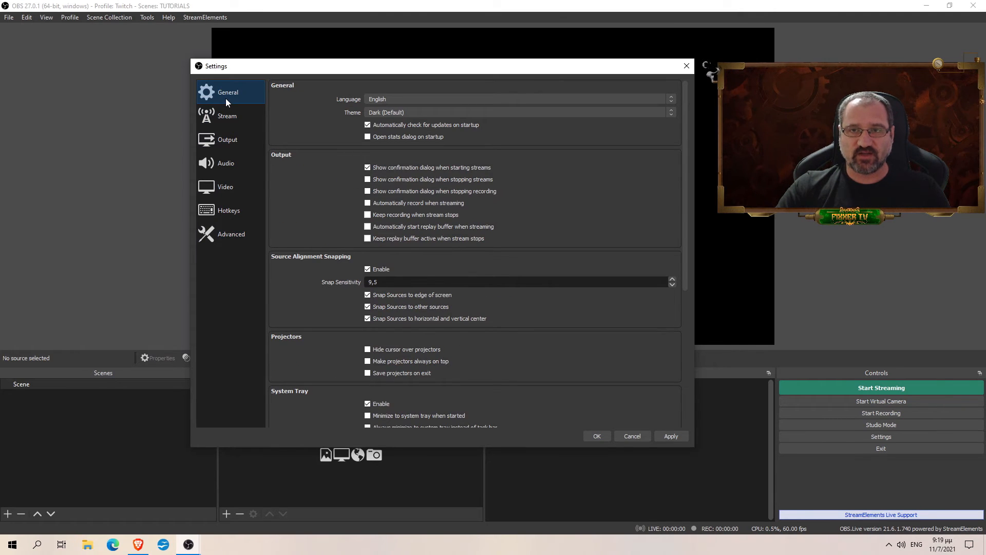
pyautogui.click(236, 117)
pyautogui.click(238, 147)
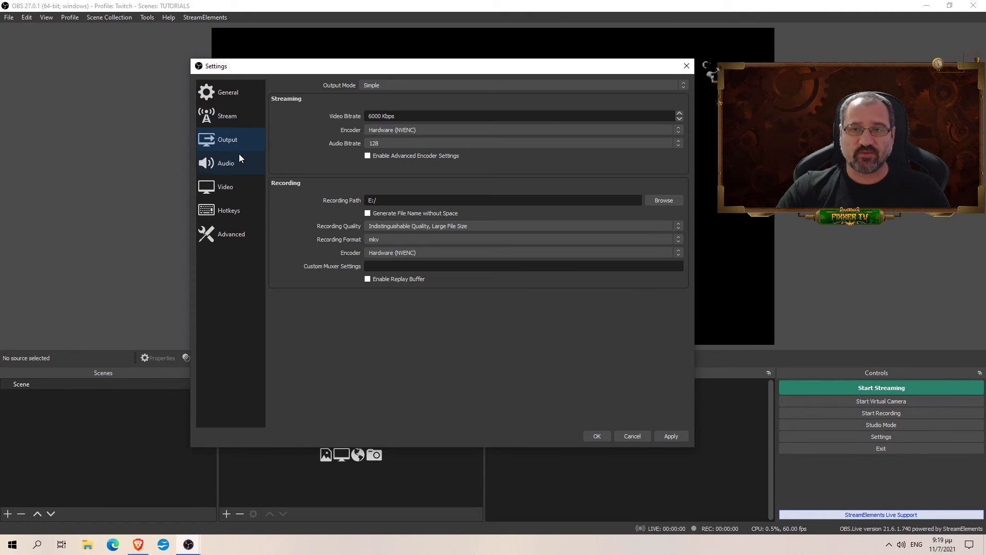
pyautogui.click(404, 87)
pyautogui.click(397, 97)
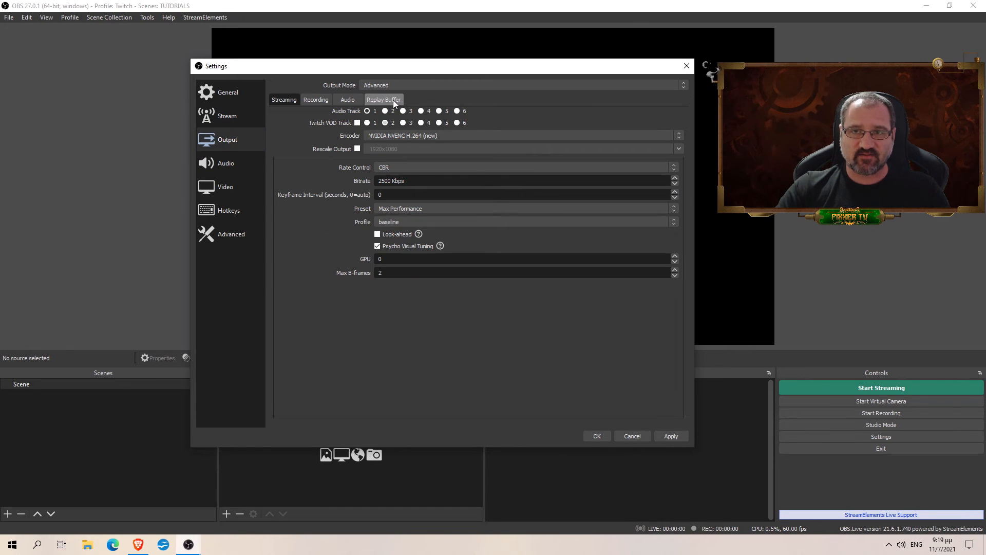
pyautogui.click(368, 111)
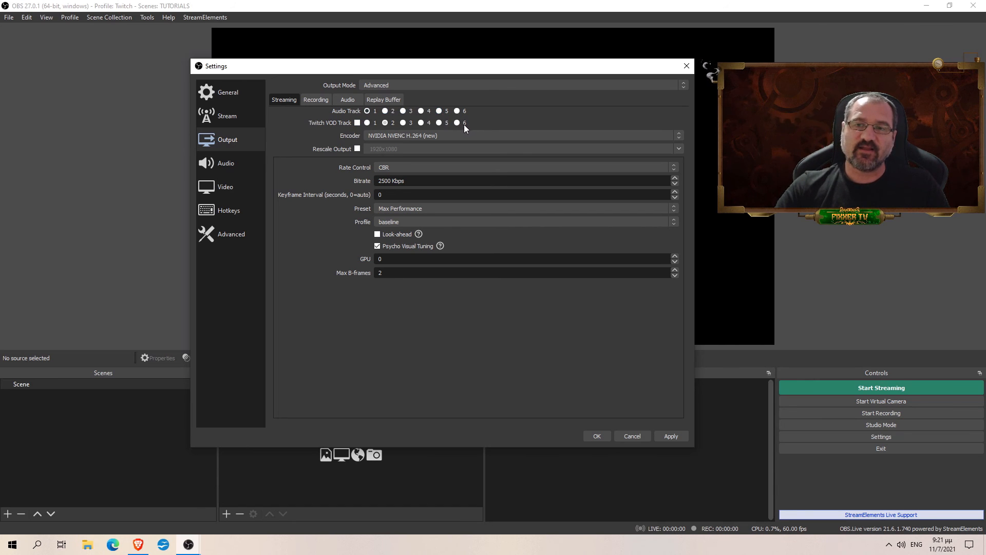
pyautogui.moveTo(484, 69); pyautogui.dragTo(475, 67)
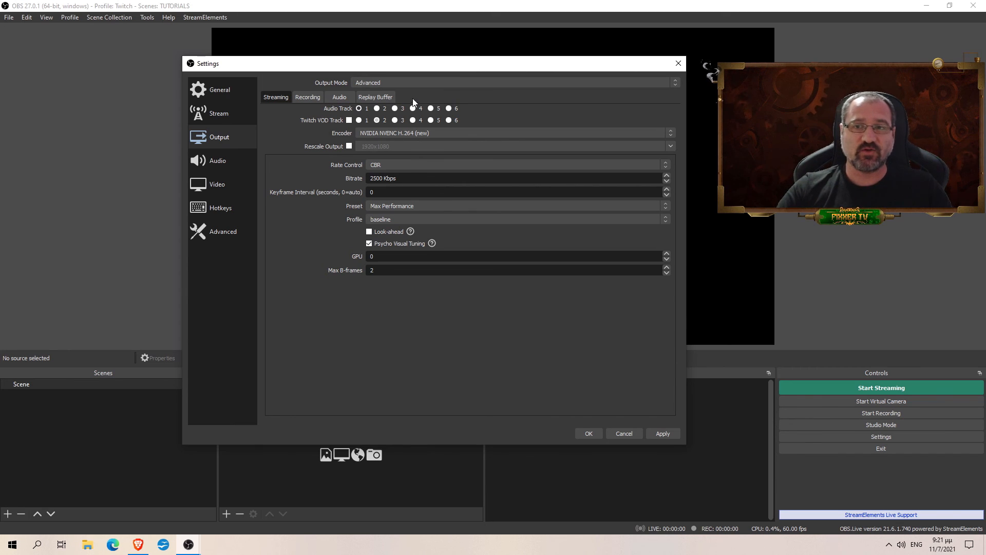
pyautogui.click(342, 97)
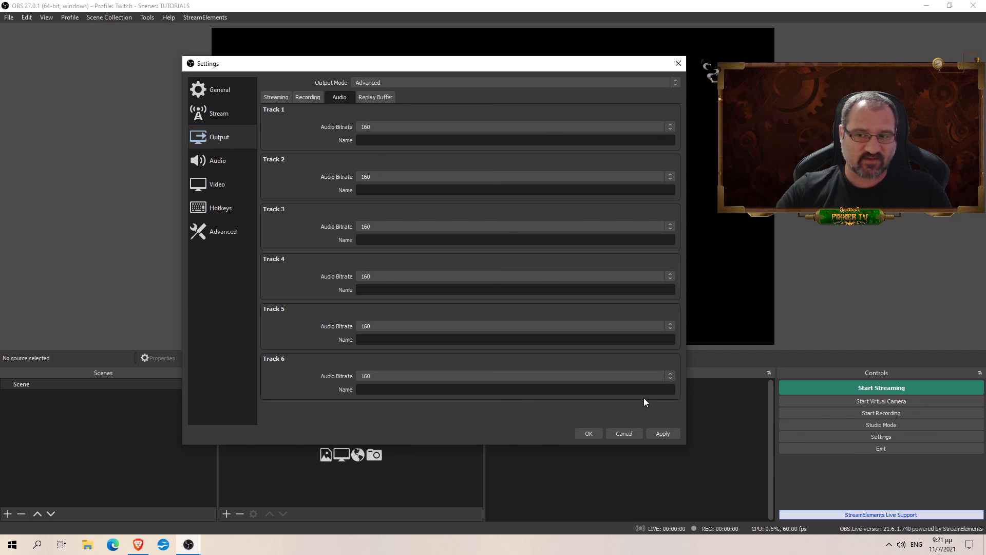
# - Return the output mode to Simple and close the settings without saving
pyautogui.click(371, 85)
pyautogui.click(374, 92)
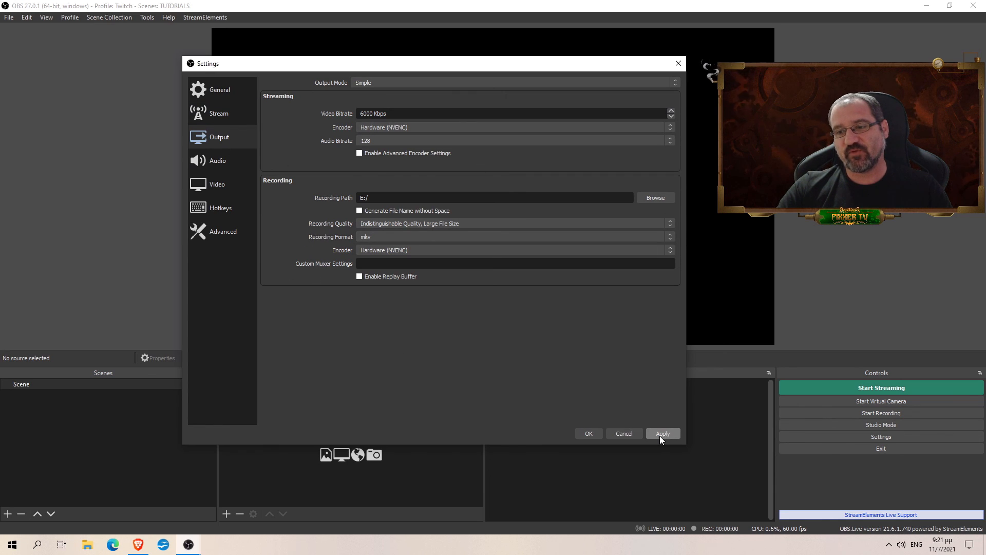
pyautogui.click(616, 435)
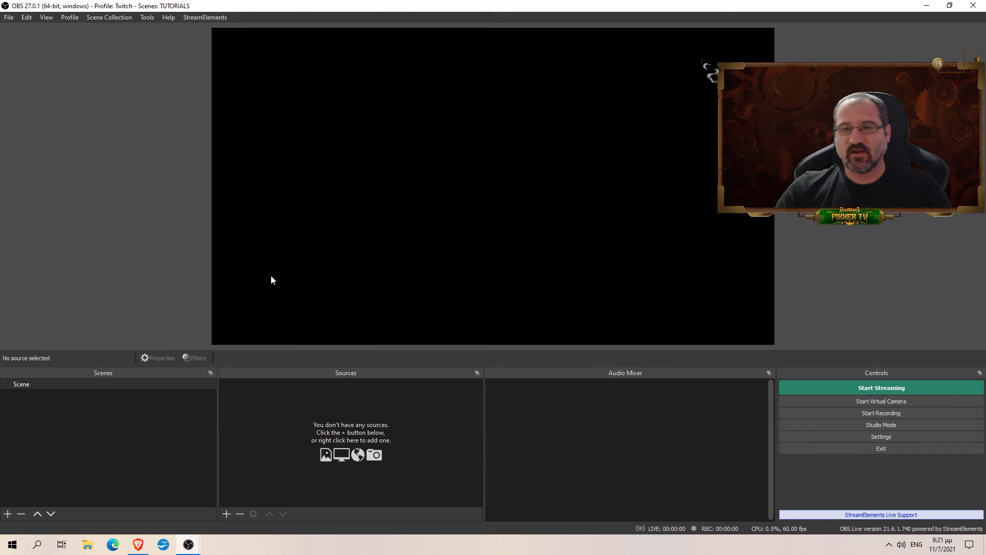
# - Examine the OBS.Live docks and cloud backup choices offered by the StreamElements plugin
pyautogui.click(191, 18)
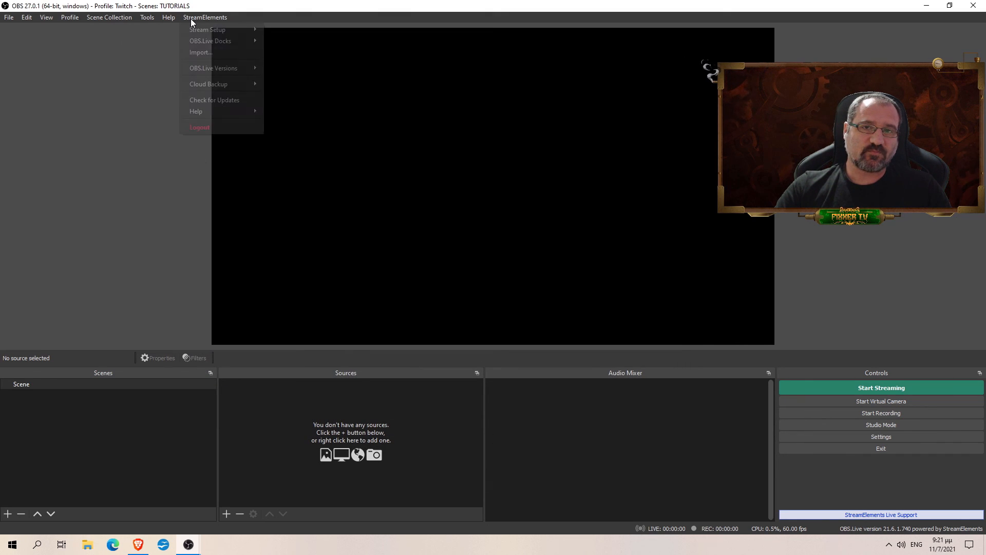
pyautogui.moveTo(215, 41)
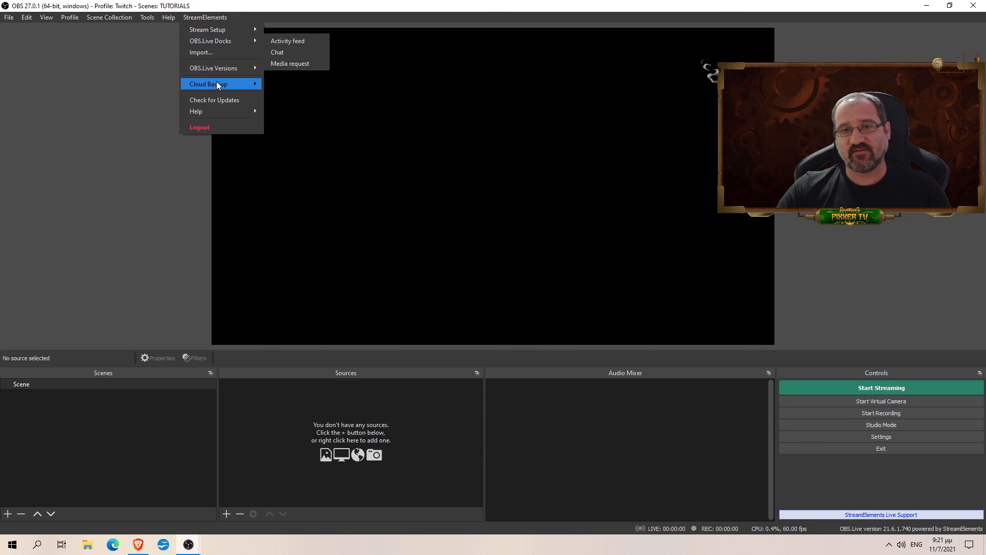
pyautogui.moveTo(223, 85)
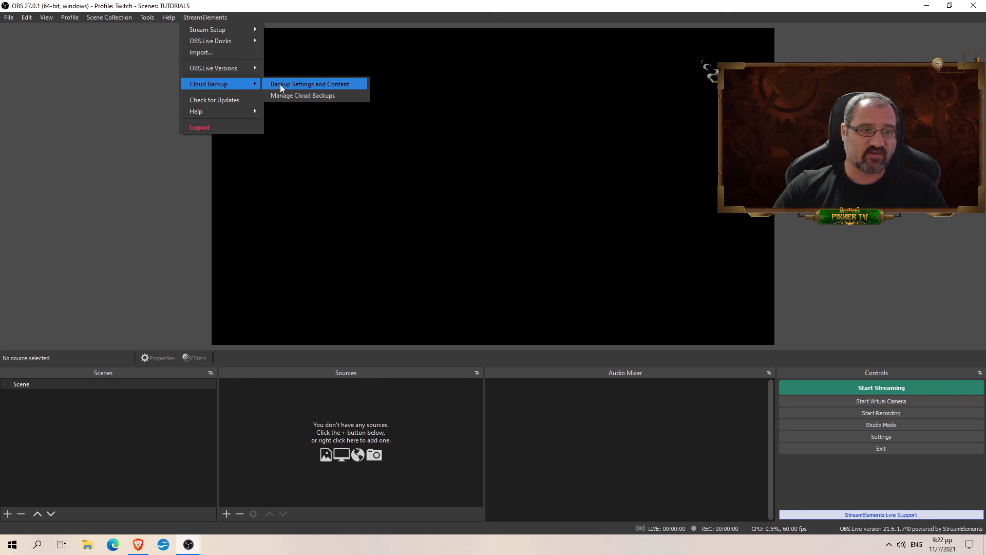
pyautogui.click(142, 74)
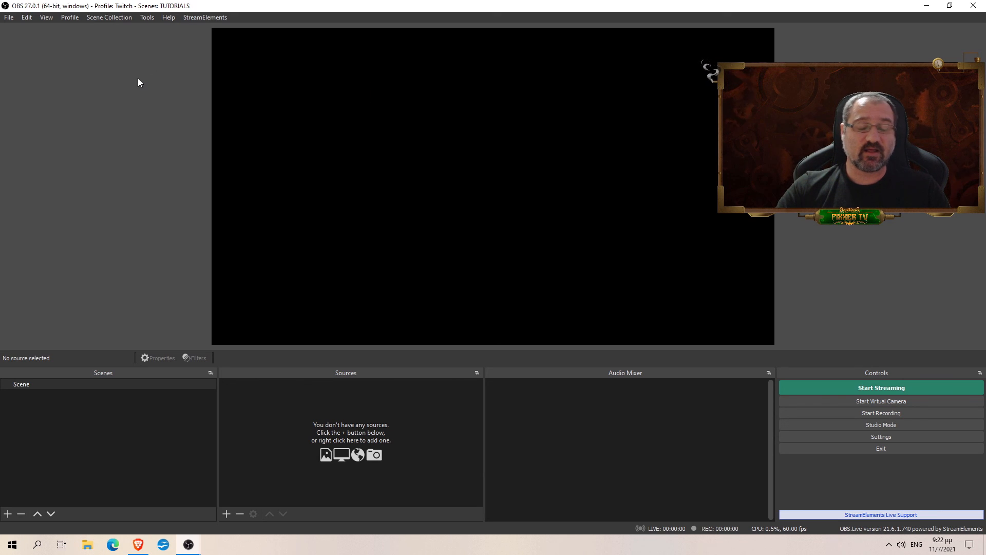